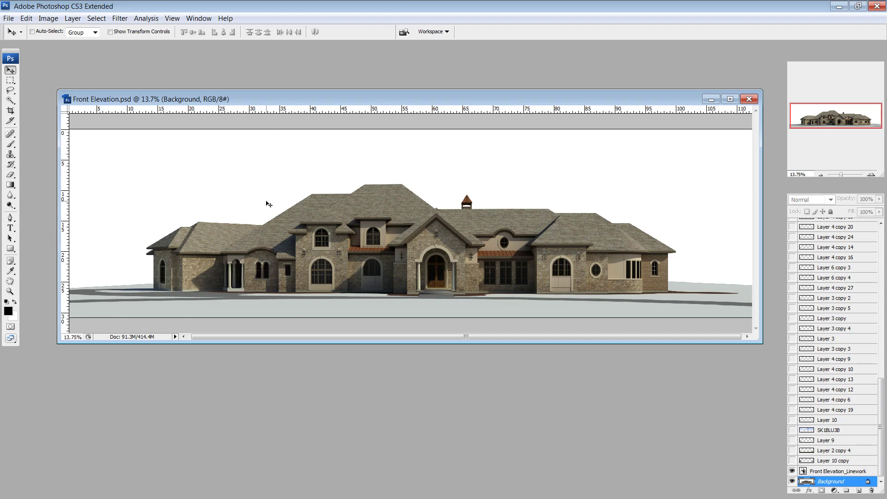
- Lower the Yellows saturation of the house rendering to -35 with Hue/Saturation
click(49, 19)
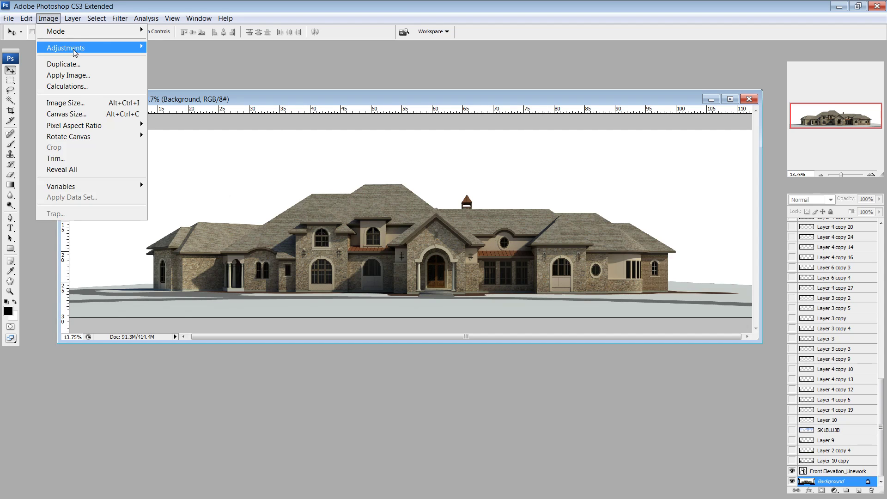
mouse_move(75, 48)
click(199, 142)
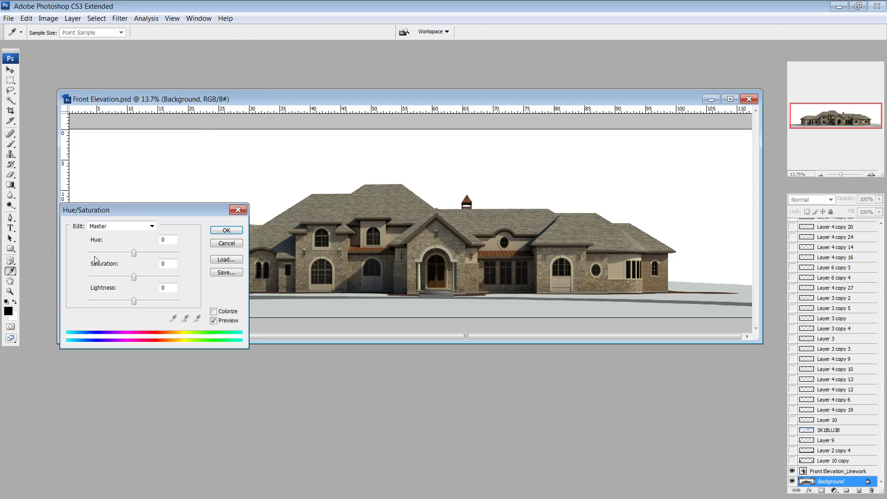
click(127, 227)
click(113, 252)
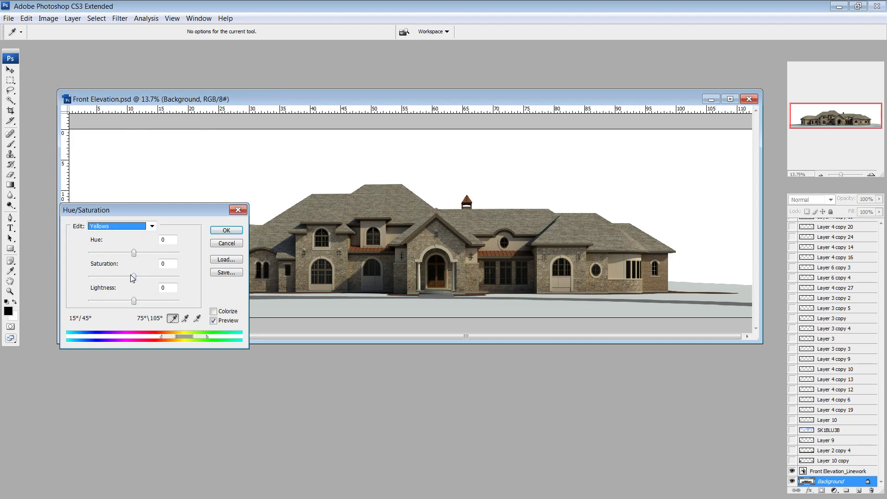
drag(134, 276, 118, 276)
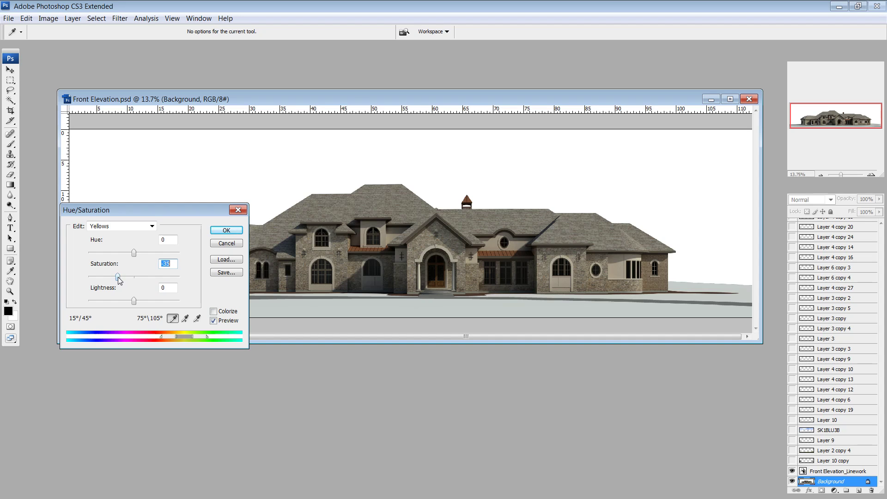
drag(187, 211, 172, 323)
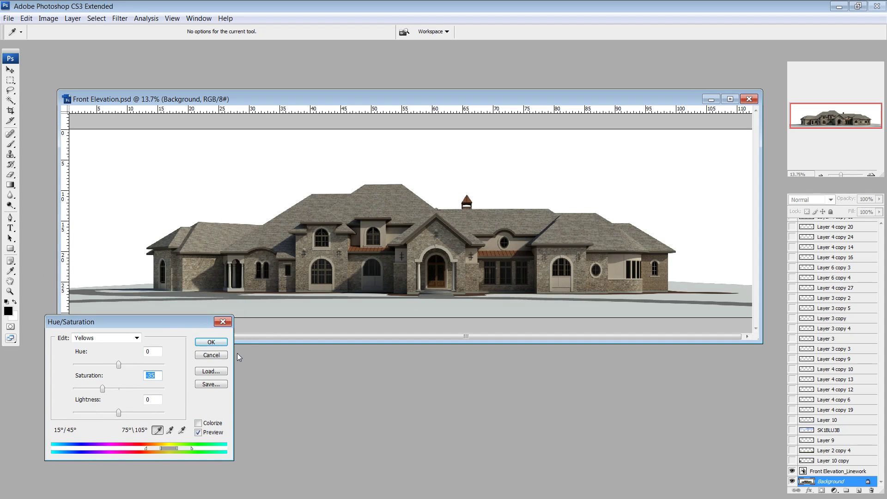
click(211, 342)
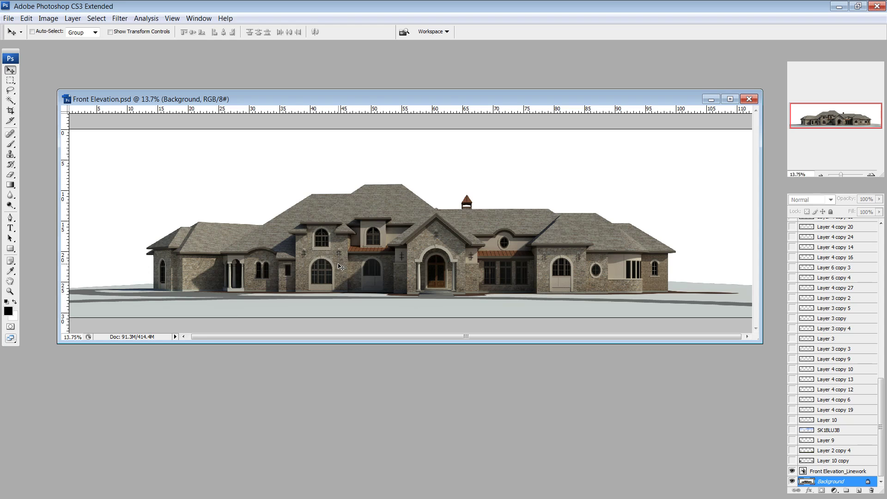
scroll(390, 284, up, 3)
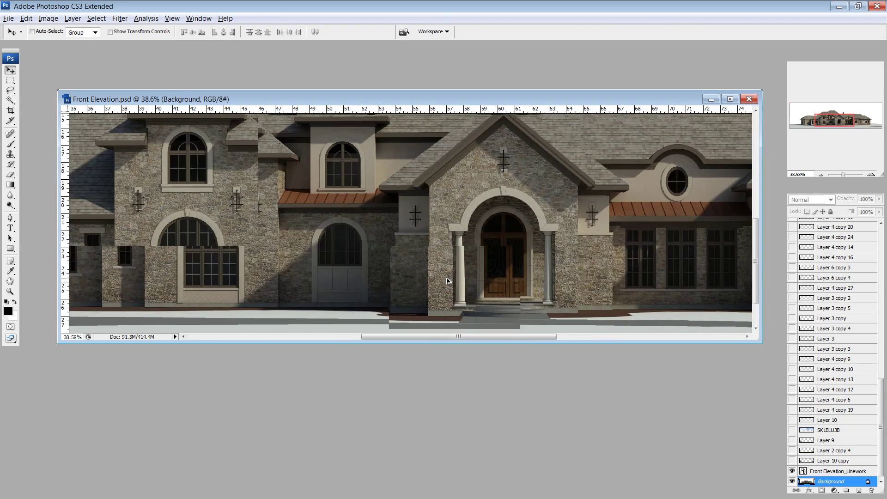
scroll(467, 192, up, 1)
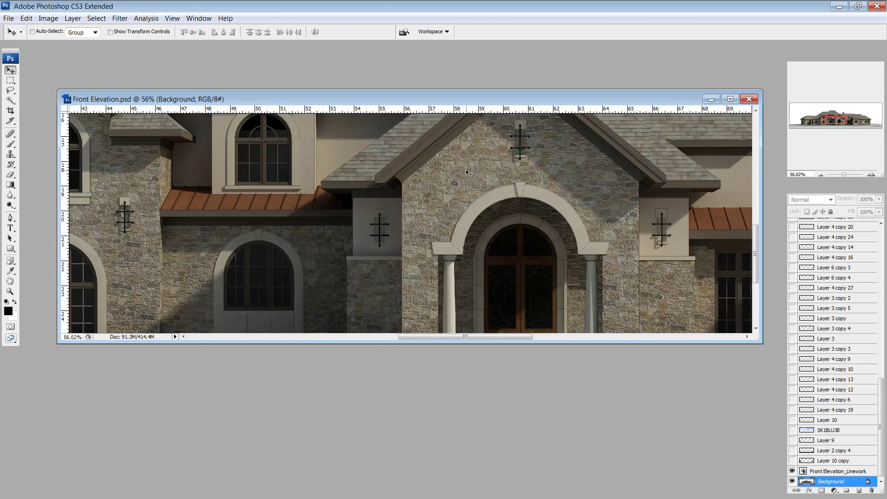
scroll(468, 172, up, 3)
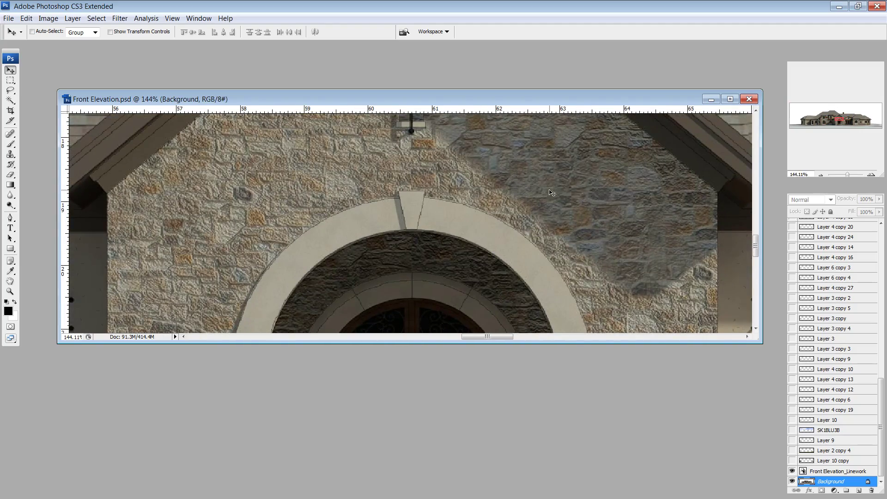
scroll(267, 211, down, 3)
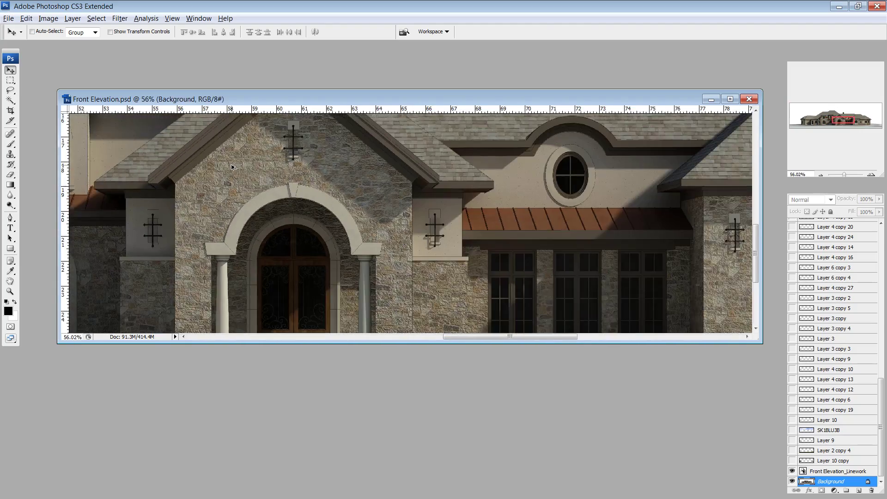
scroll(232, 167, down, 4)
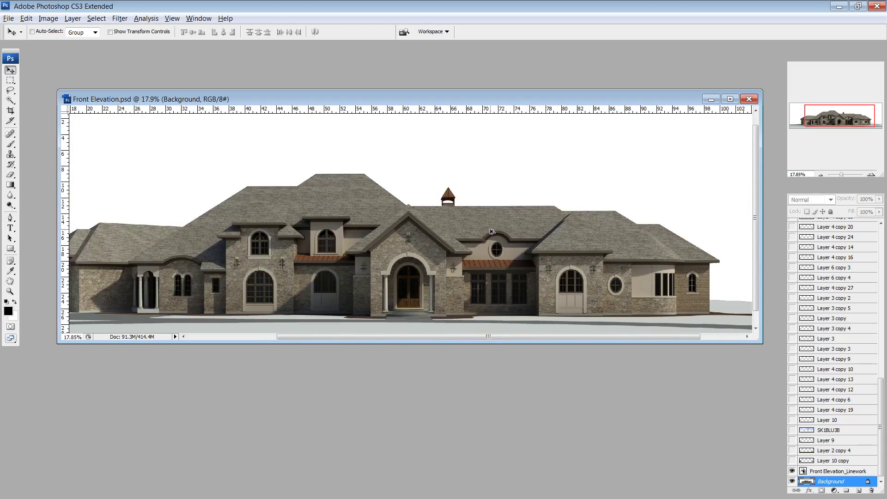
scroll(262, 290, up, 4)
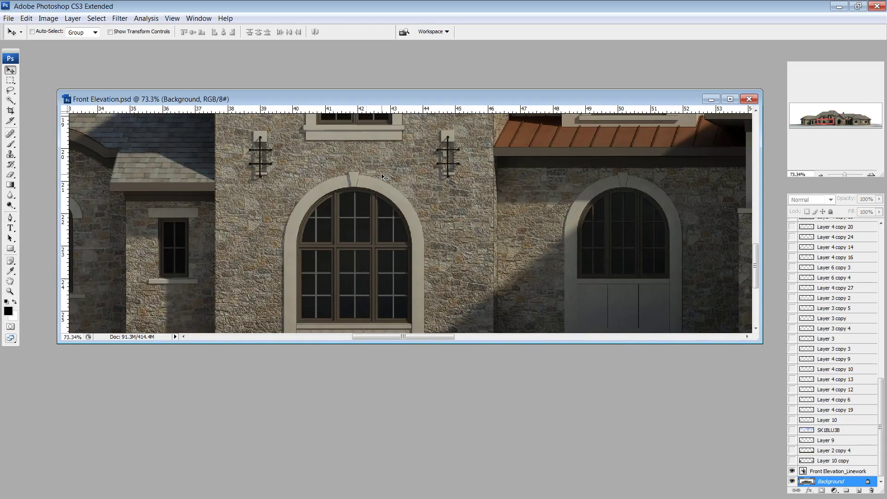
scroll(262, 183, down, 3)
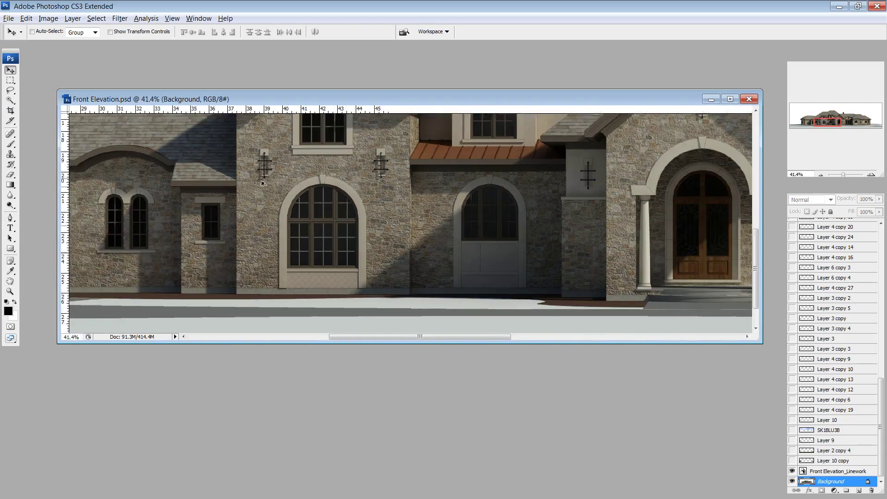
scroll(261, 183, down, 4)
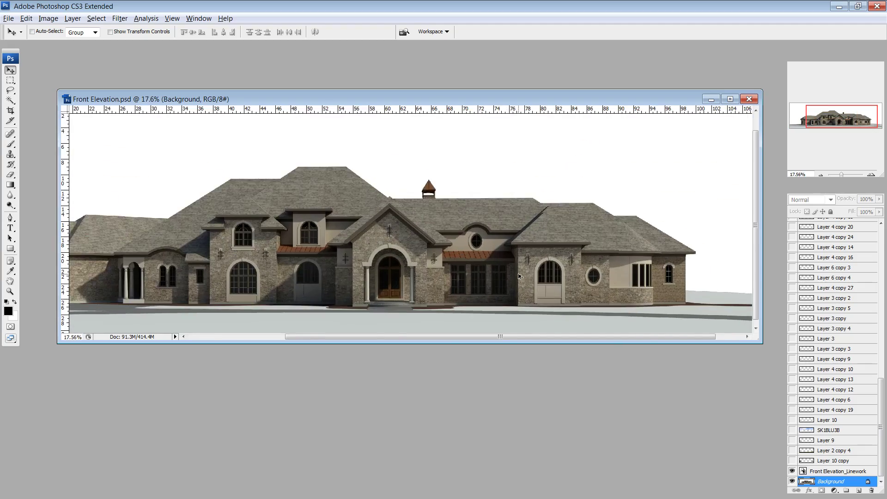
scroll(519, 277, up, 3)
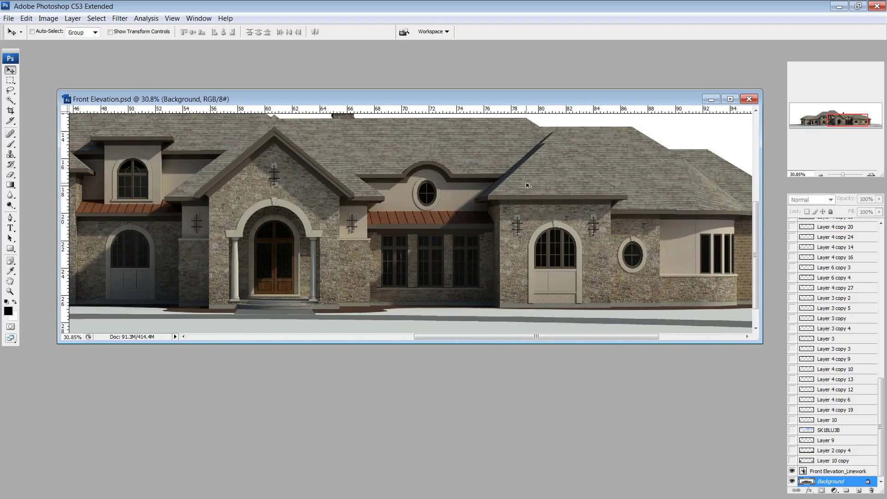
scroll(527, 185, down, 2)
scroll(271, 242, up, 4)
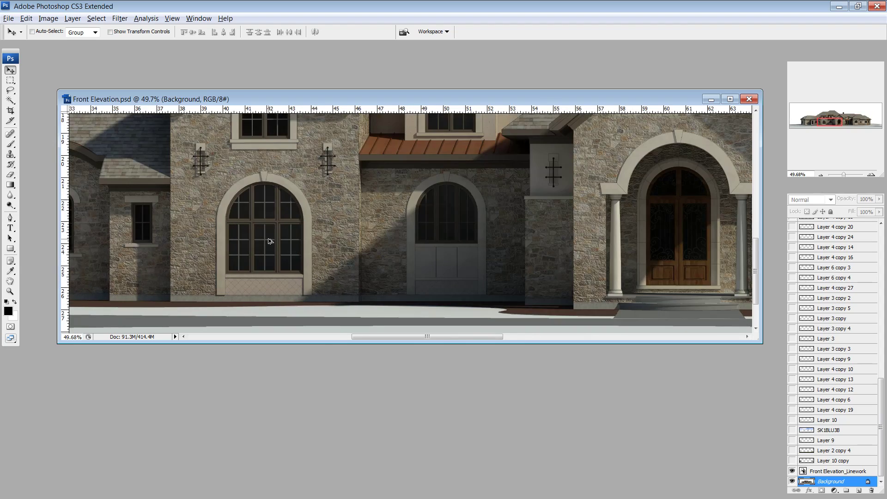
scroll(270, 241, down, 2)
scroll(230, 305, up, 2)
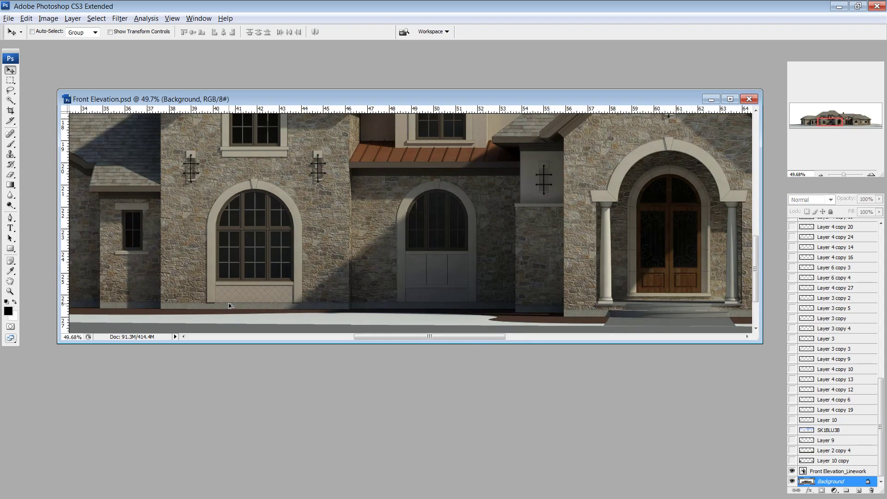
scroll(230, 306, up, 1)
scroll(227, 309, up, 1)
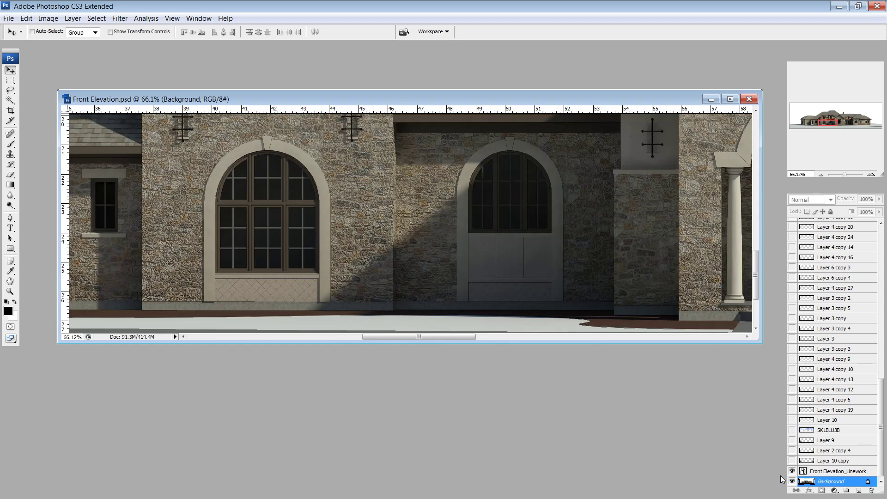
- Select the Front Elevation_Linework layer after hiding and reshowing it to compare
click(792, 471)
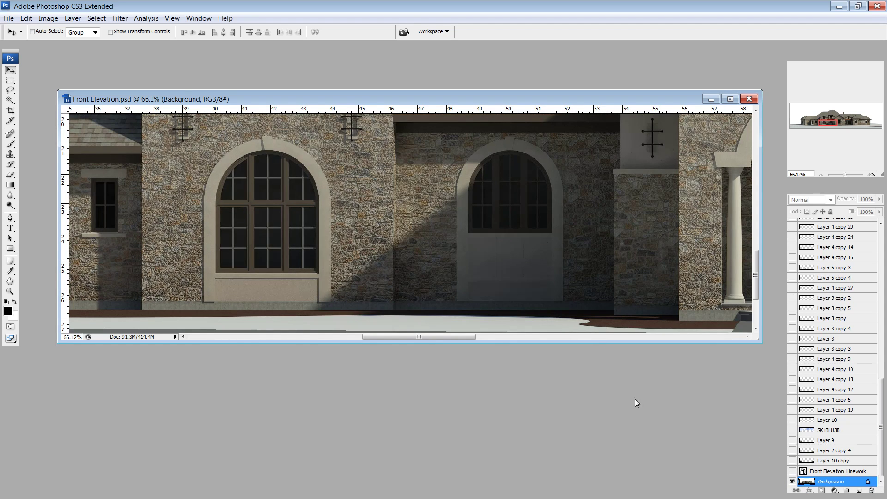
scroll(511, 317, down, 2)
scroll(542, 302, up, 2)
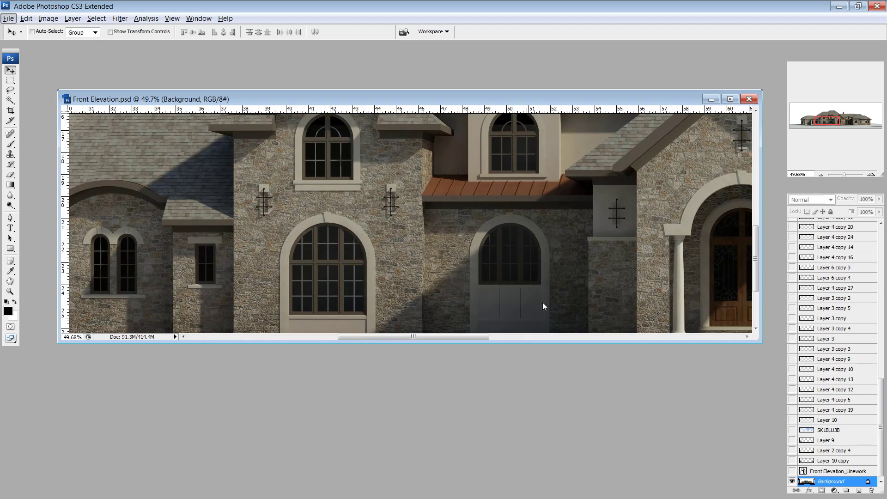
click(814, 471)
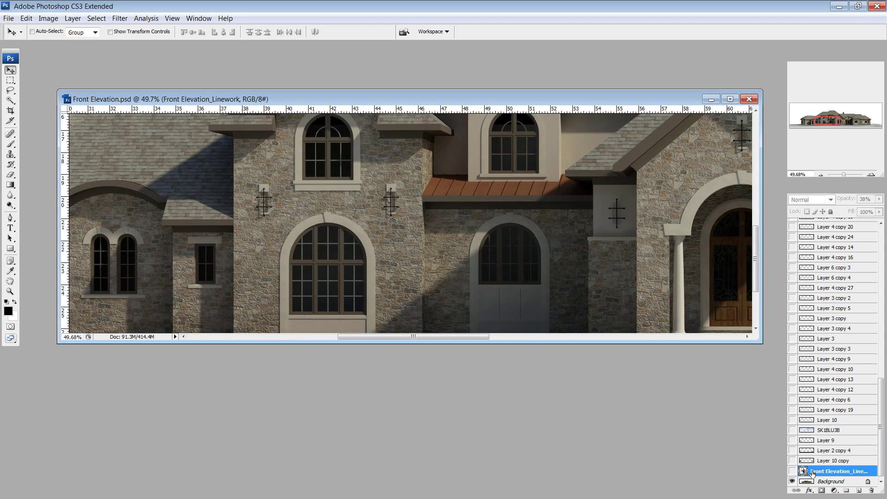
click(792, 471)
- Set the linework layer to Normal blending at 100% opacity
click(813, 200)
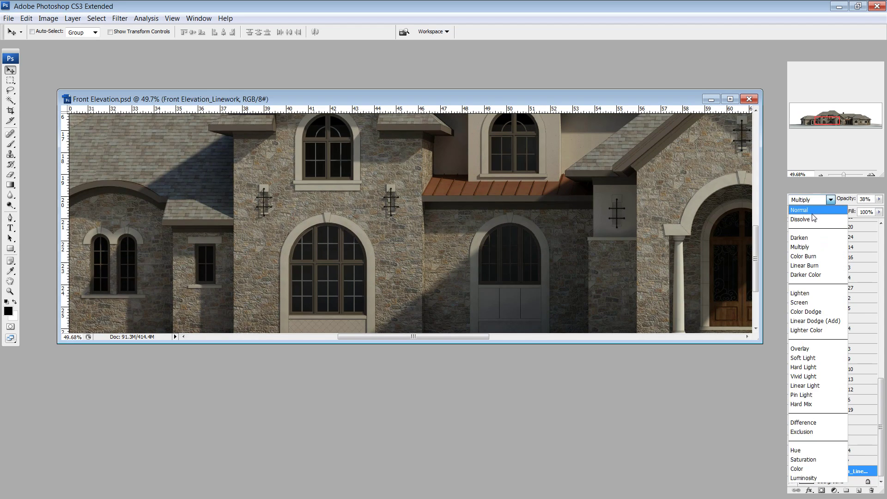
click(811, 210)
click(879, 199)
drag(867, 215, 881, 214)
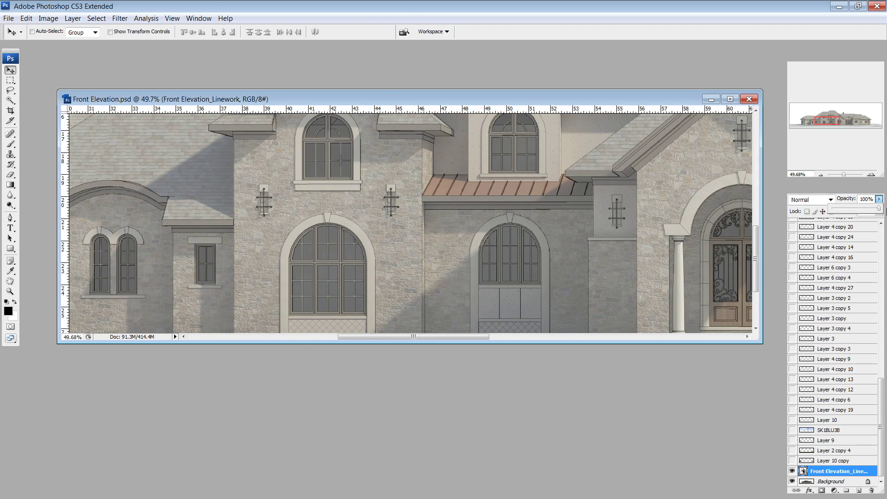
scroll(405, 258, down, 1)
scroll(406, 258, down, 15)
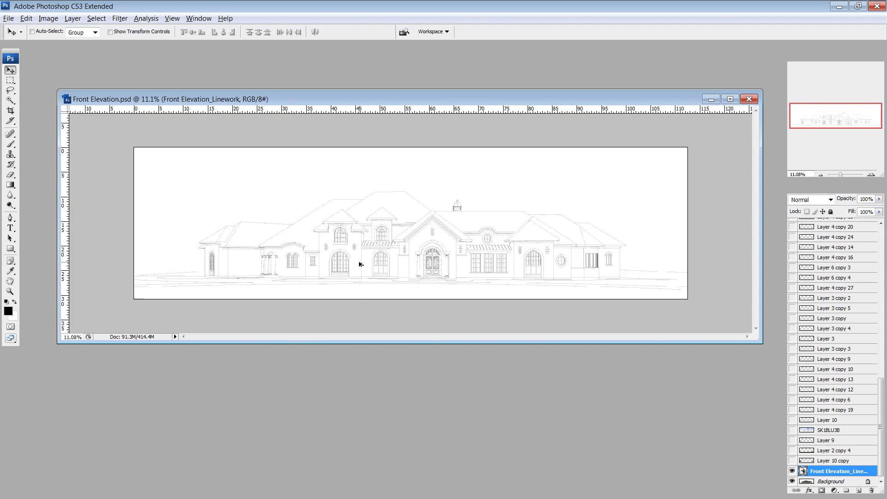
scroll(362, 258, up, 2)
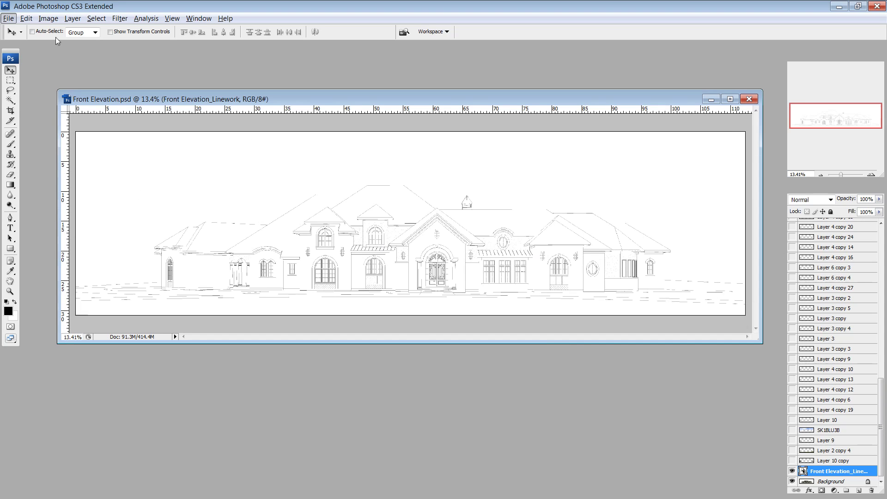
- Switch the linework layer's blend mode to Multiply so the rendering shows through
click(9, 18)
click(441, 216)
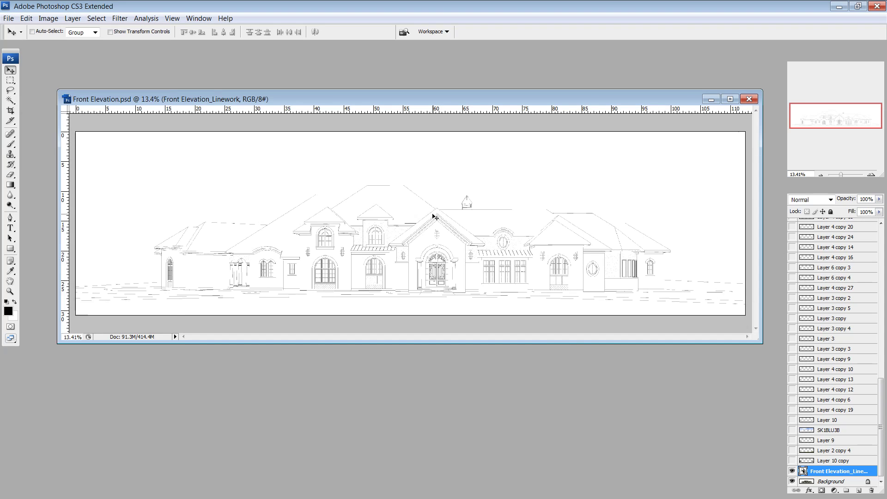
click(828, 202)
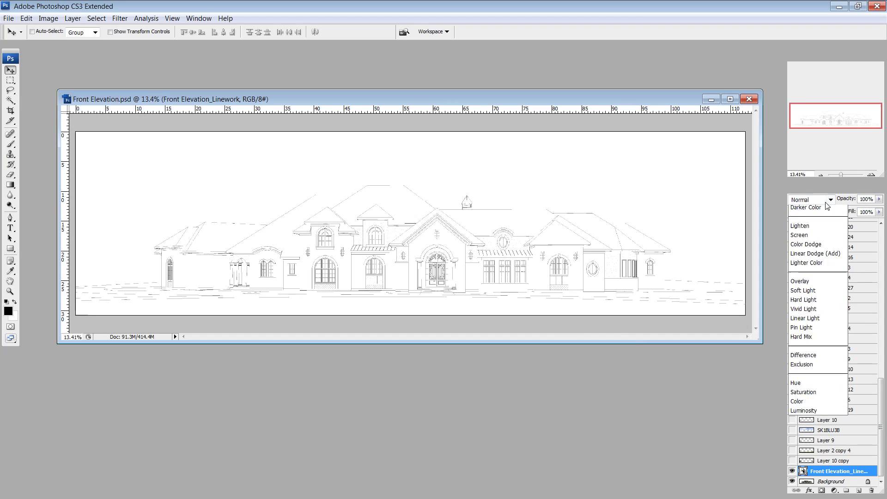
click(814, 248)
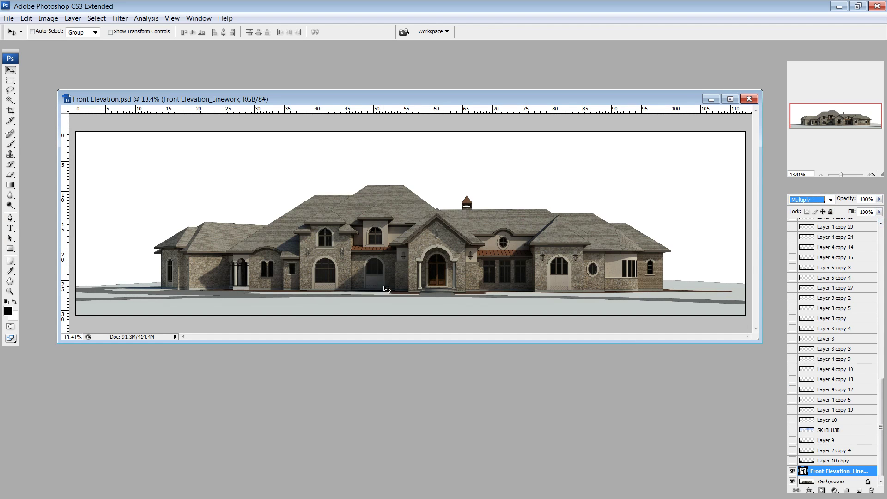
- Zoom in on the house centre and lower the linework opacity to 33%
key(ctrl+plus)
scroll(398, 264, up, 3)
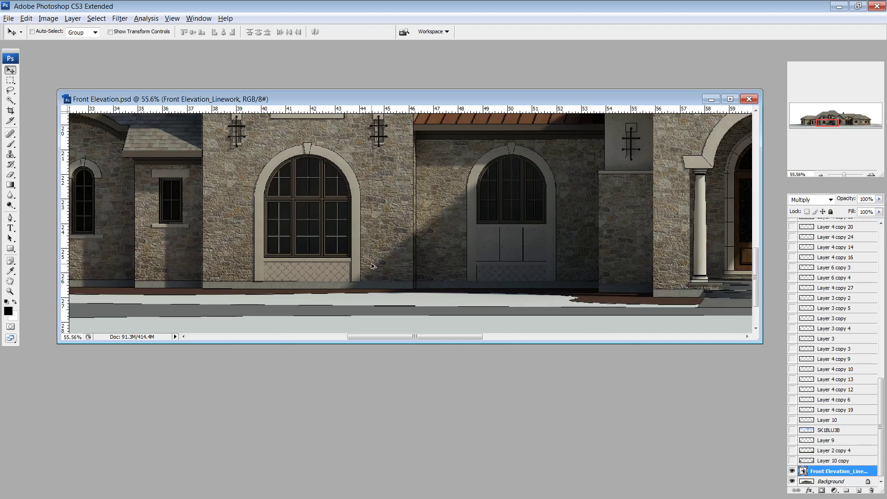
scroll(397, 265, up, 1)
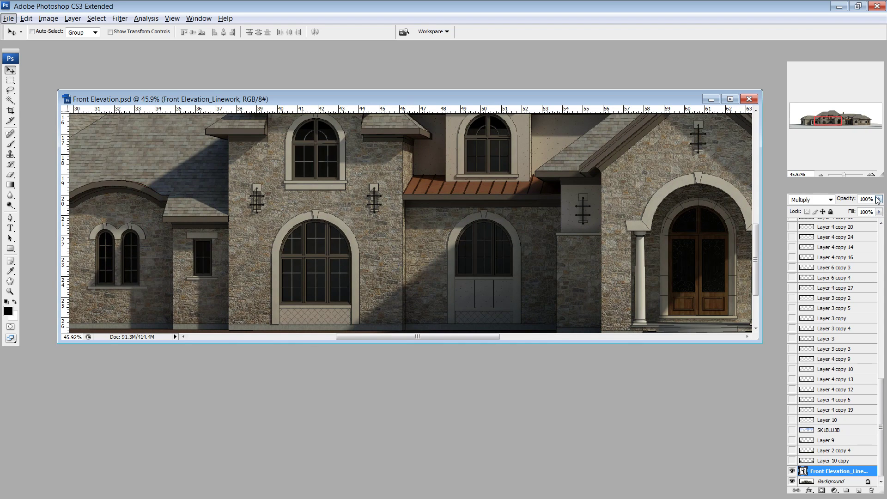
drag(879, 199, 850, 209)
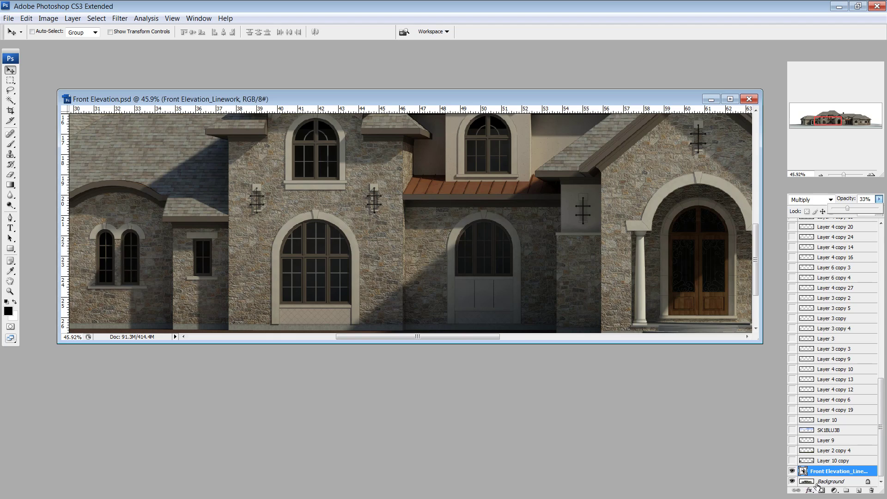
click(793, 475)
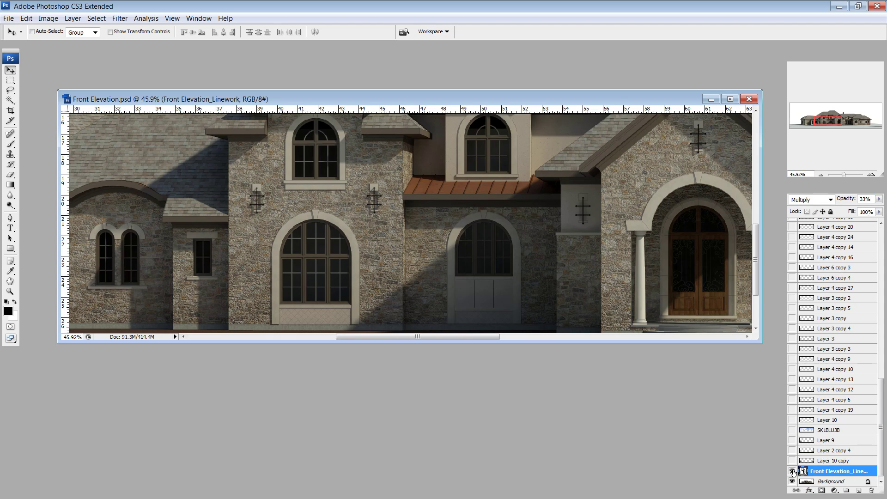
- Toggle the linework layer on and off to compare, leaving it visible
click(793, 471)
click(793, 472)
click(793, 471)
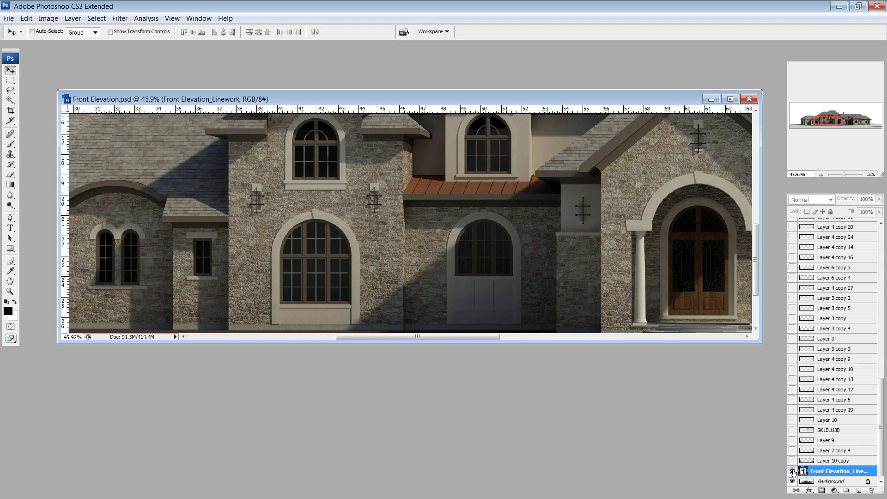
click(793, 472)
click(793, 471)
click(792, 472)
click(792, 471)
click(793, 471)
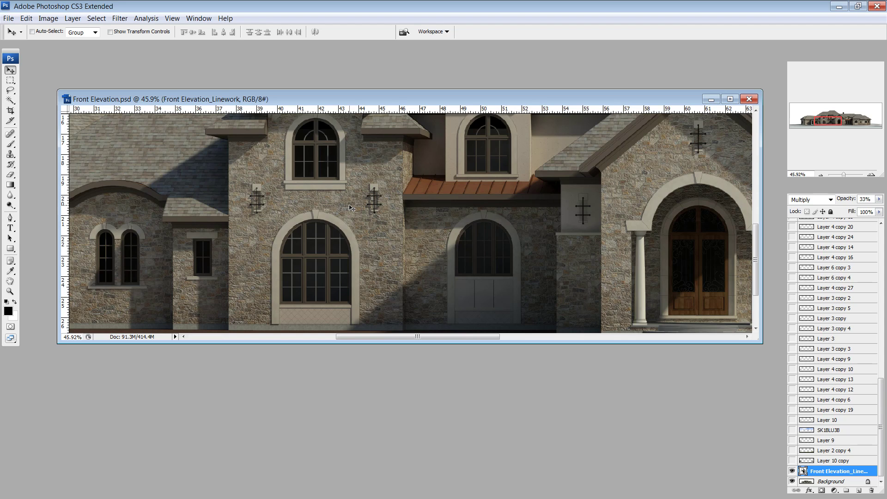
- Zoom out, inspect the house centre close up, then zoom back out to the whole elevation
scroll(352, 208, down, 2)
scroll(358, 209, down, 5)
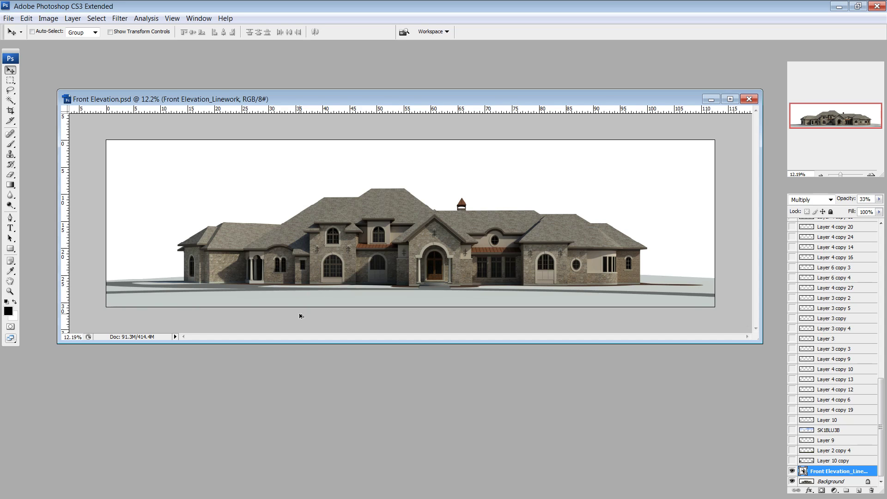
scroll(299, 315, up, 3)
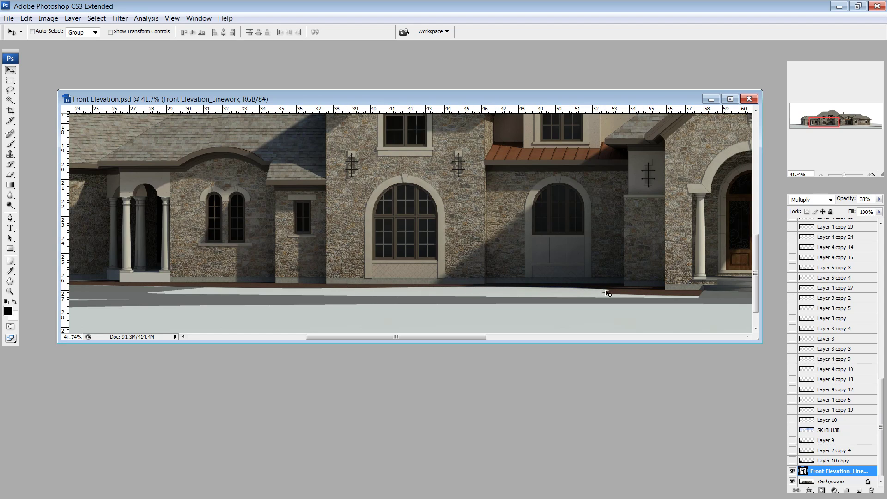
scroll(662, 253, down, 1)
scroll(661, 252, down, 11)
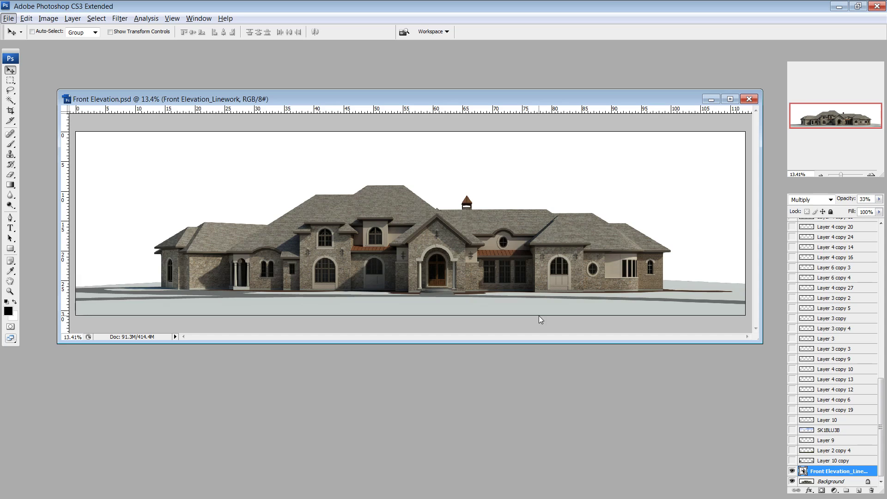
- Show the trees on both sides of the house, toggling them to compare
key(alt)
click(792, 461)
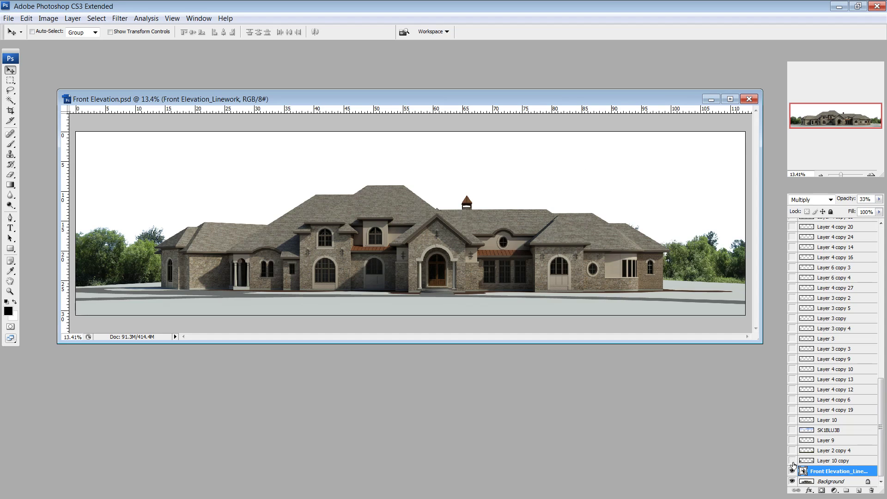
click(792, 461)
click(793, 461)
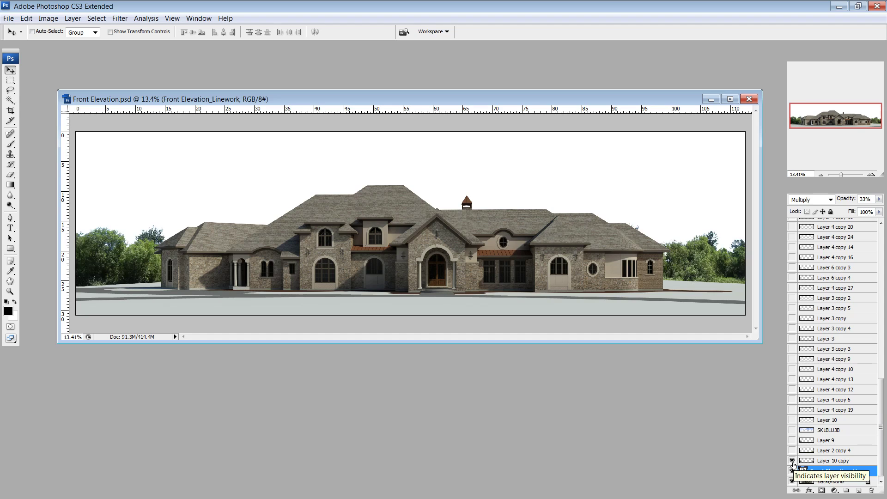
click(793, 462)
click(793, 462)
click(792, 462)
click(793, 461)
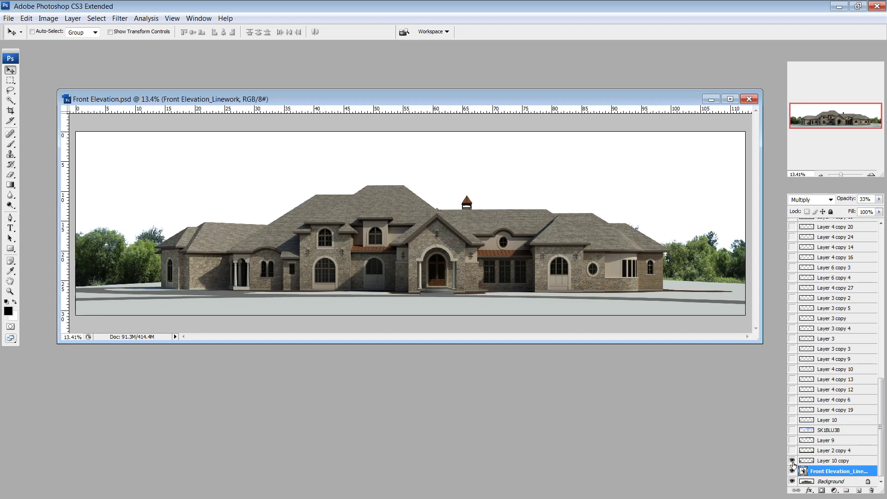
click(792, 463)
click(792, 464)
click(793, 462)
click(792, 461)
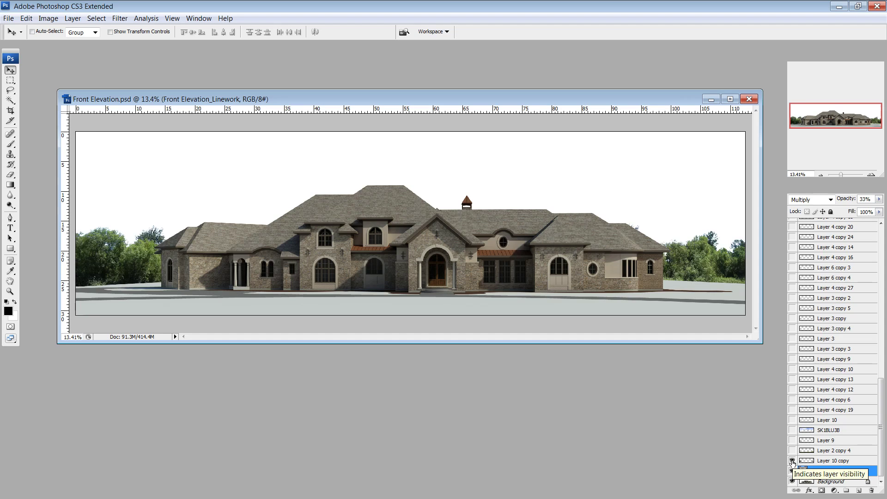
- Turn on Layer 2 copy 4 to make the ground green grass, and select it
click(793, 451)
click(793, 451)
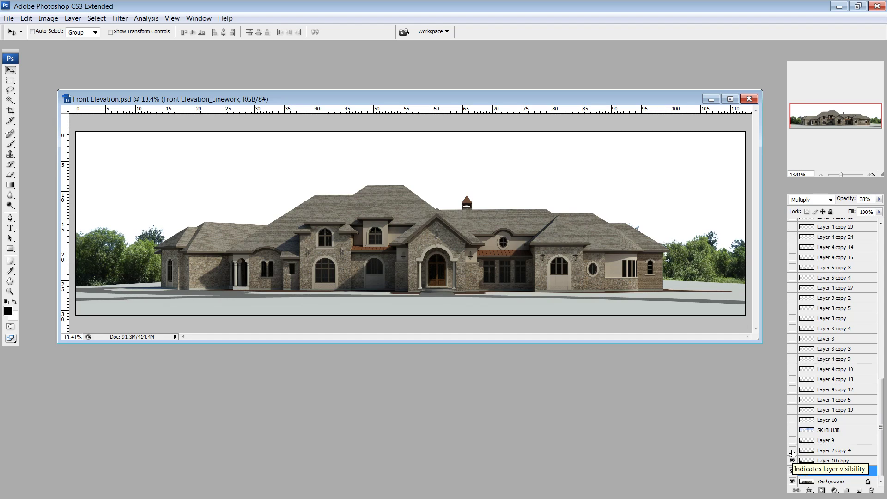
click(793, 452)
click(793, 452)
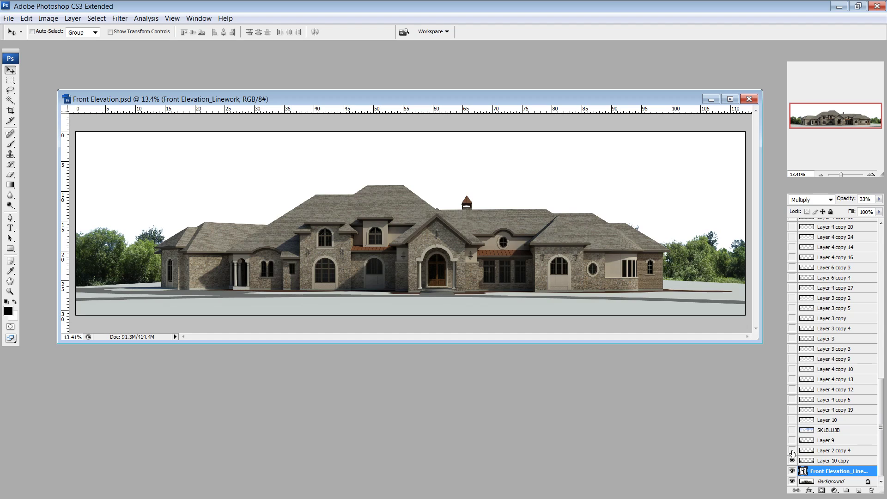
click(792, 452)
click(793, 452)
click(792, 452)
click(793, 452)
click(793, 452)
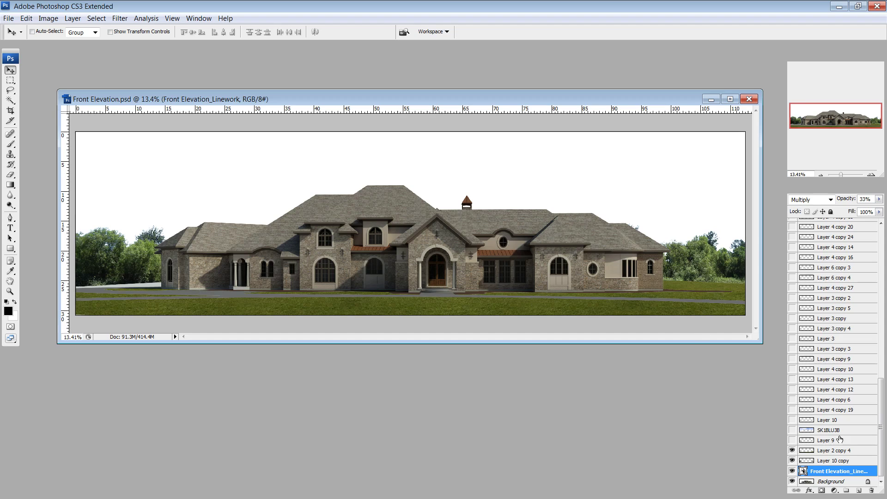
click(838, 453)
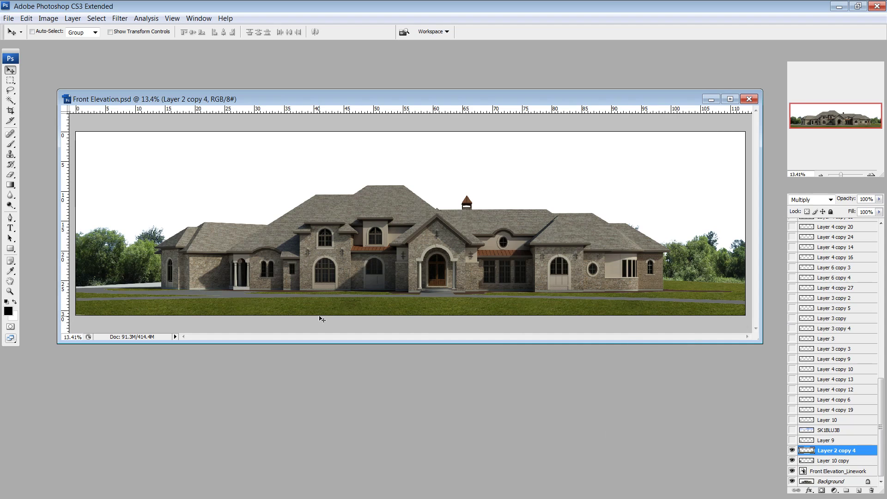
- Show the subtle Layer 9 overlay, leaving it visible after a quick comparison
click(792, 441)
click(793, 441)
click(792, 442)
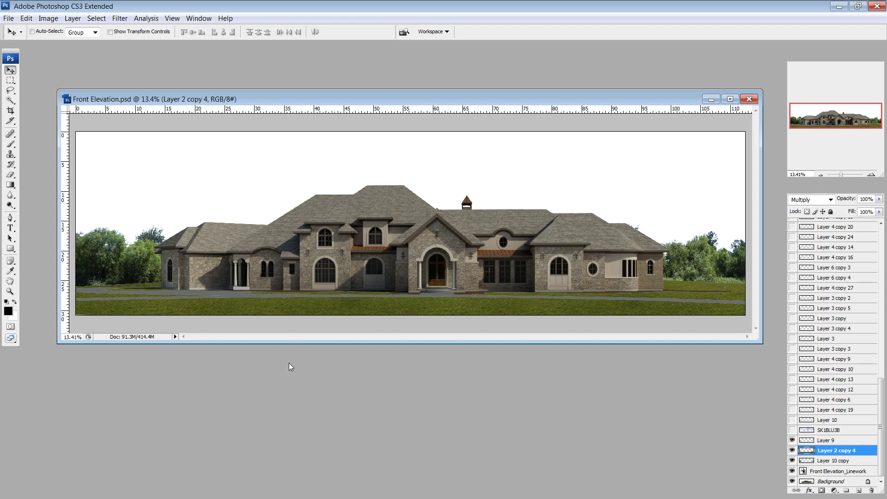
- Show and select the SK1BLU3B sky layer, then apply Saturation -32 and Lightness +15
click(793, 430)
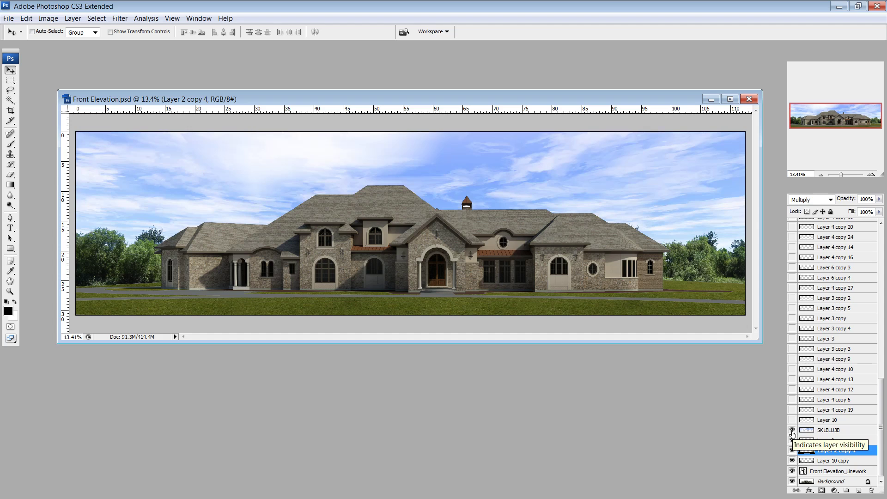
click(830, 431)
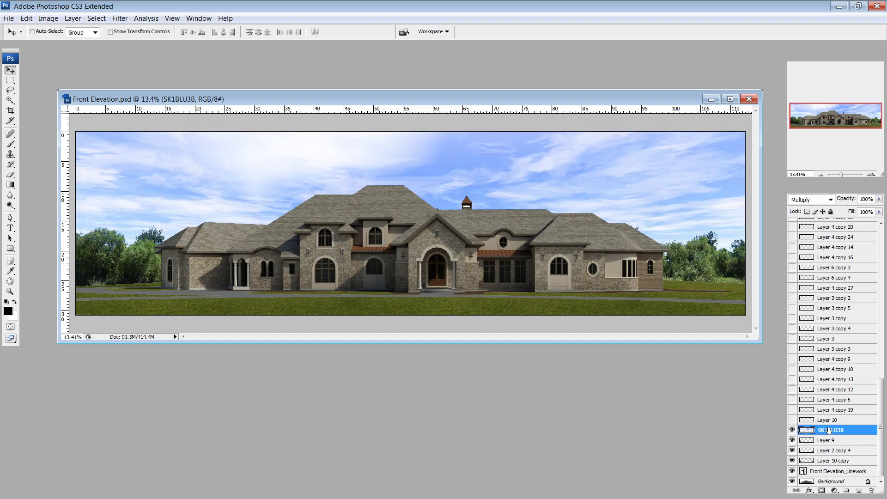
click(56, 18)
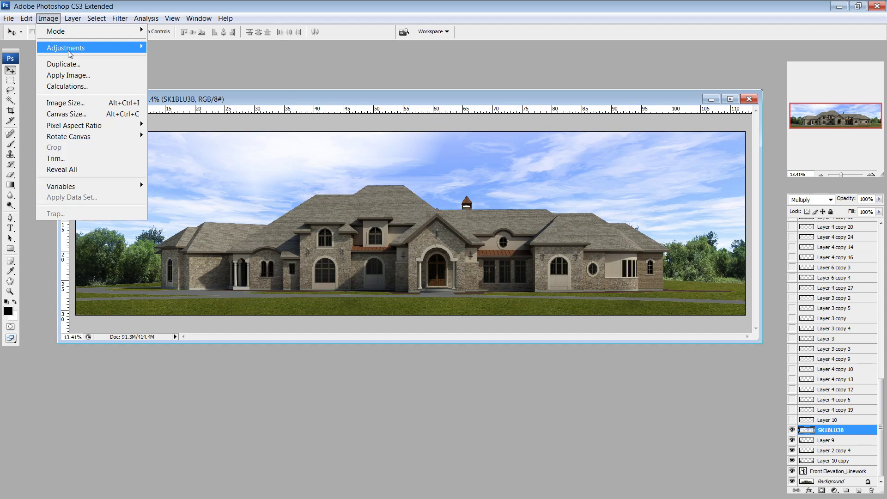
mouse_move(92, 47)
click(202, 141)
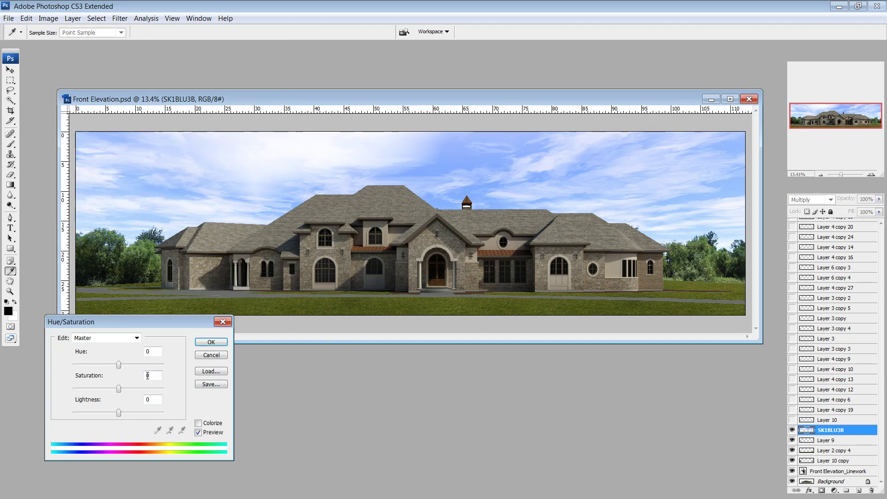
click(112, 388)
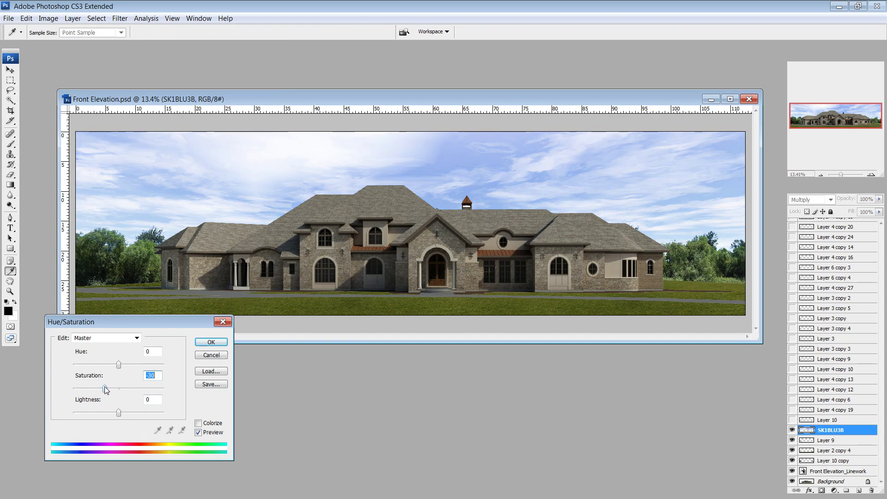
drag(105, 387, 126, 412)
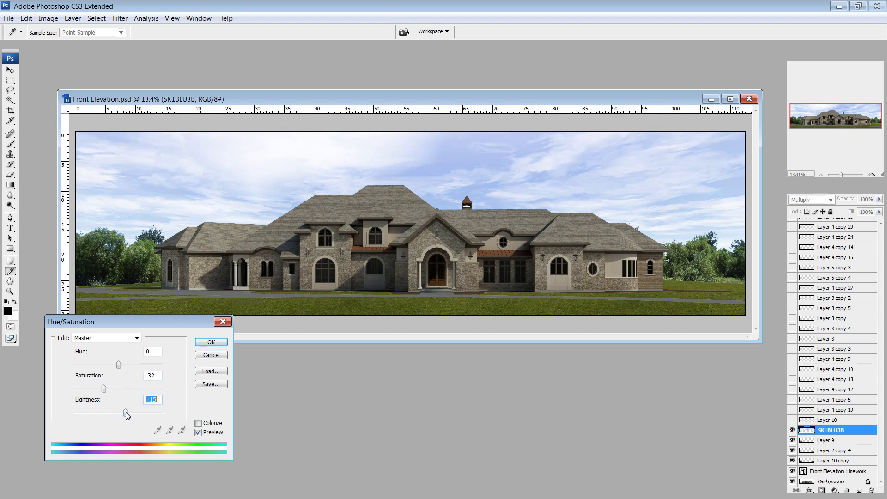
click(212, 342)
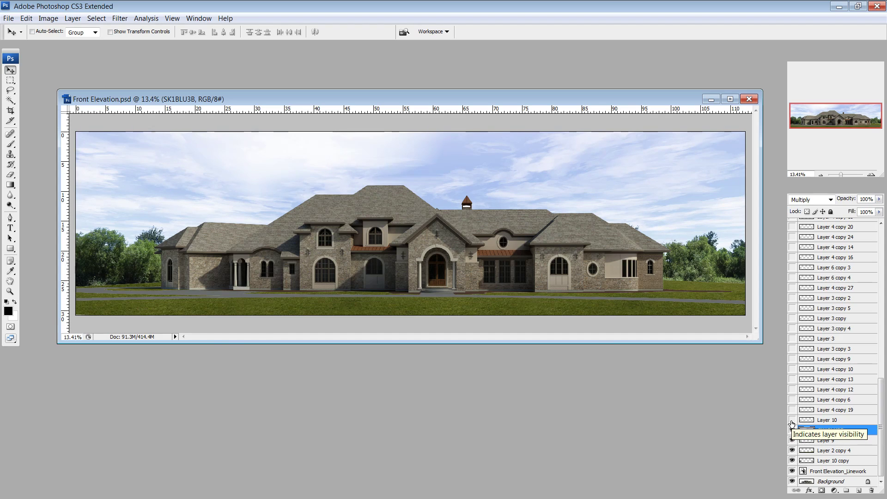
- Select Layer 10 in the Layers panel
click(838, 409)
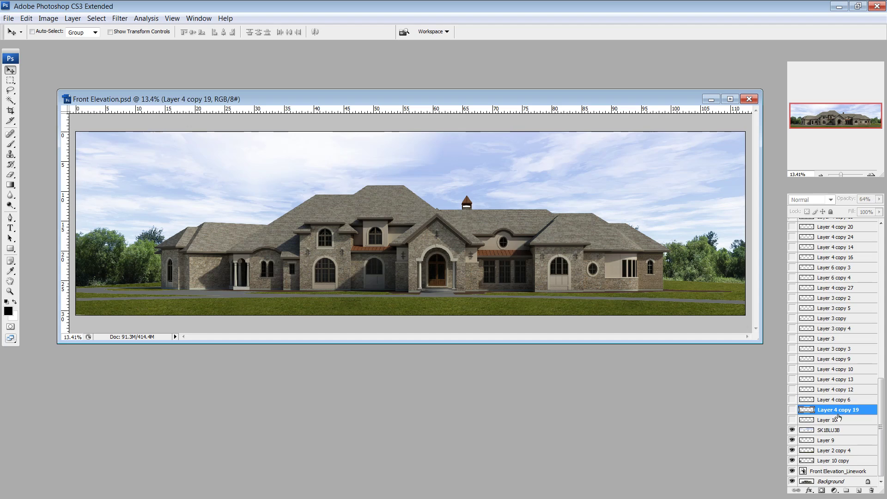
click(838, 419)
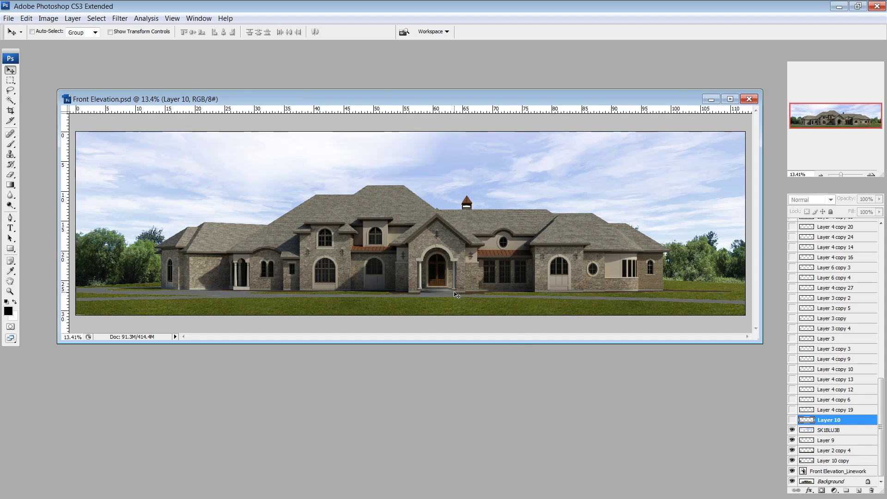
scroll(423, 313, up, 3)
scroll(291, 323, up, 4)
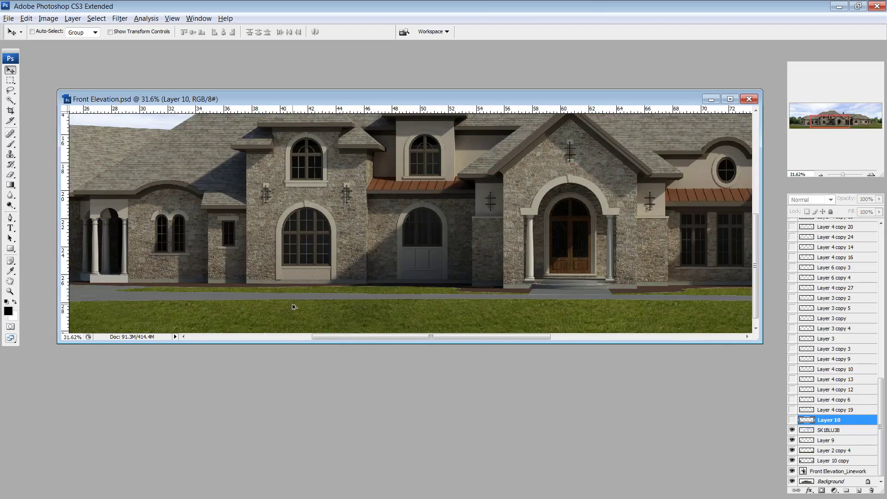
scroll(277, 324, down, 3)
scroll(259, 325, up, 2)
scroll(257, 324, down, 2)
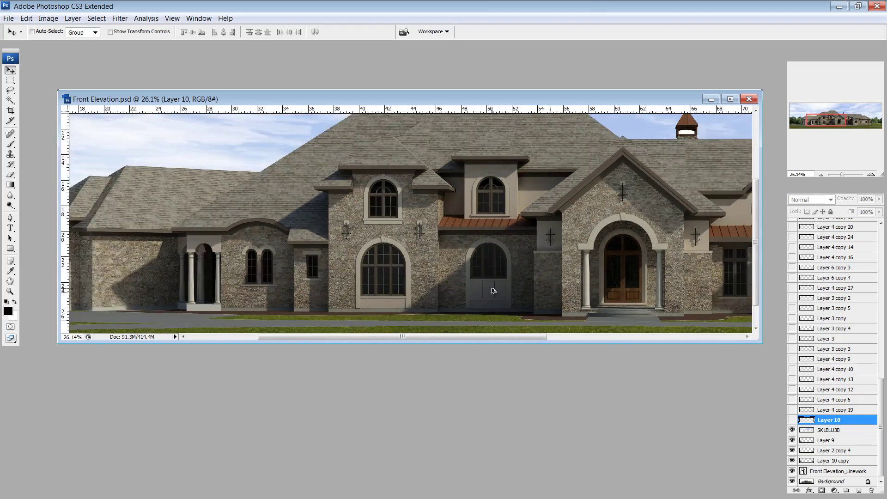
scroll(440, 321, up, 1)
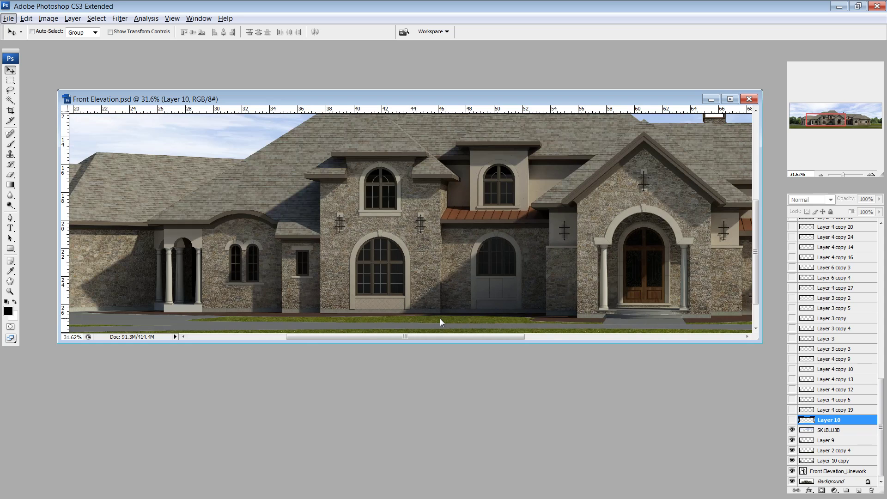
scroll(370, 268, down, 4)
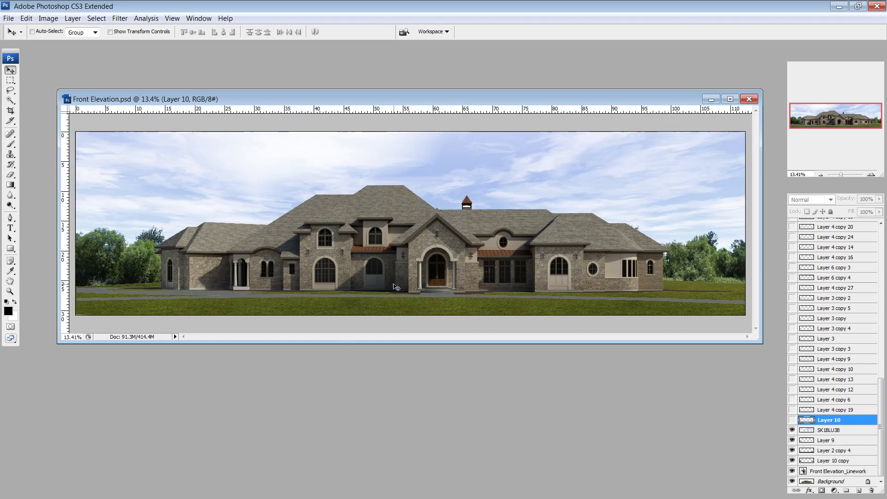
- Make Layer 10 visible, toggling it off and on to compare its shadow
click(792, 420)
click(793, 420)
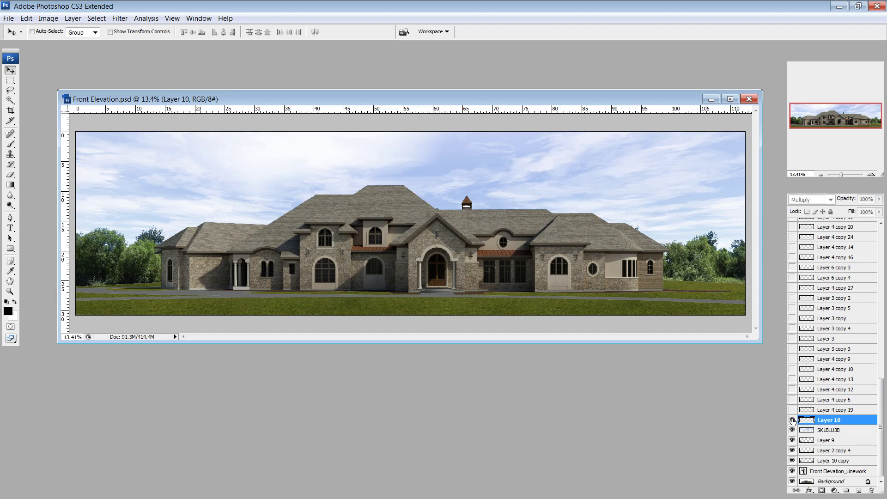
click(792, 420)
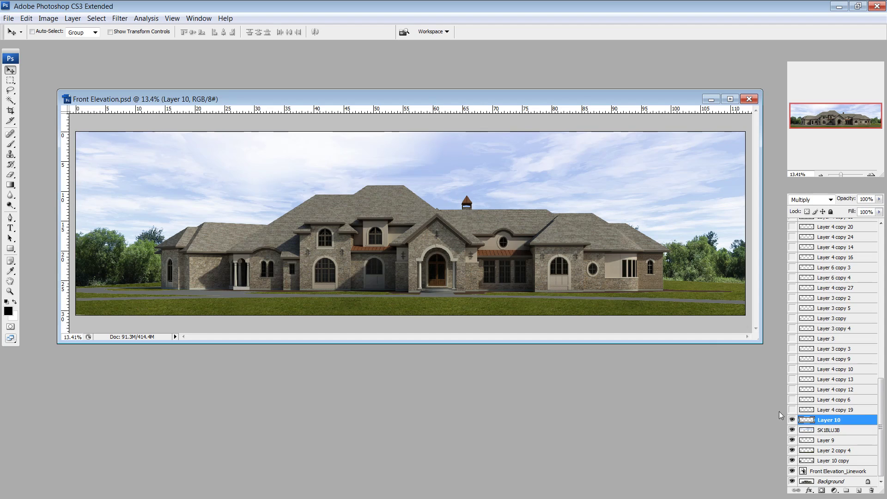
click(792, 420)
click(792, 420)
- Show the cypress on Layer 4 copy 19 and Layer 4 copy 6, toggling to compare
click(793, 410)
scroll(439, 318, up, 2)
scroll(439, 318, up, 4)
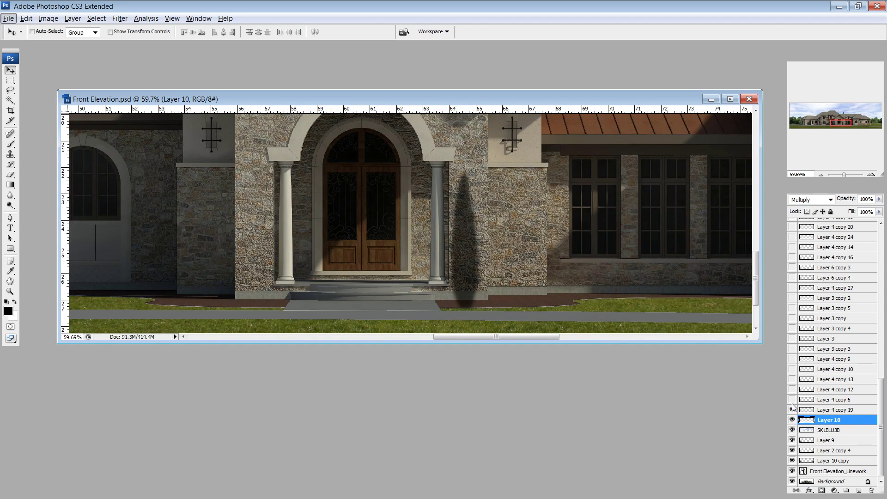
drag(793, 408, 793, 401)
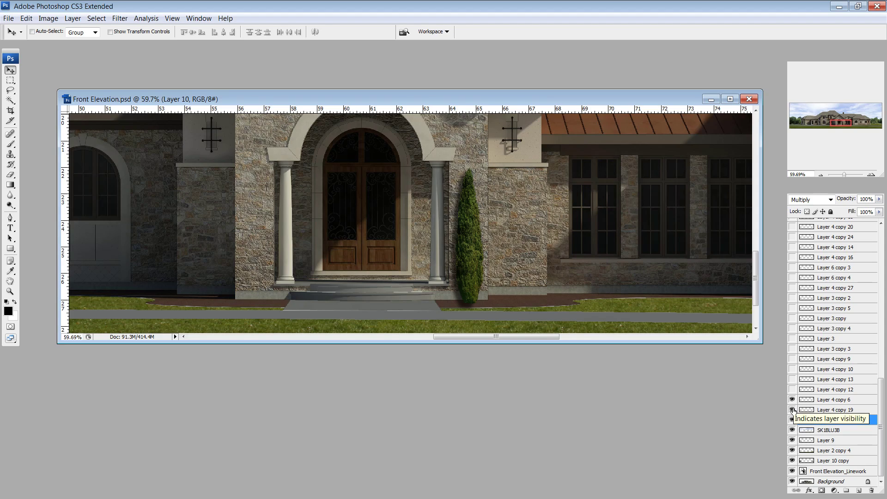
click(807, 410)
click(793, 410)
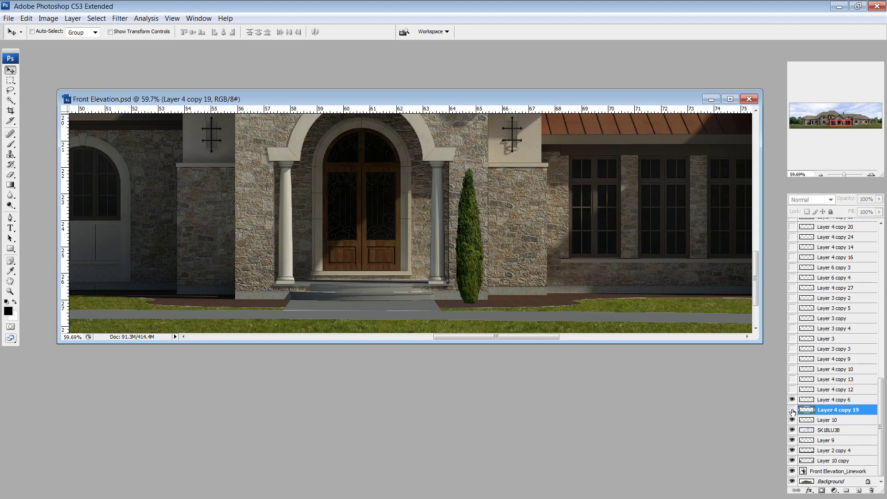
click(792, 410)
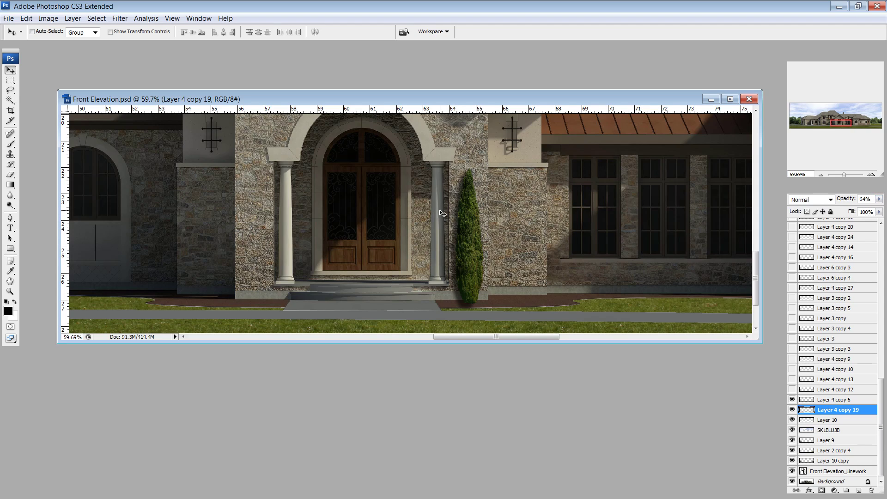
- Browse the Filter > Blur options without applying one, then show Layer 4 copy 12
click(120, 18)
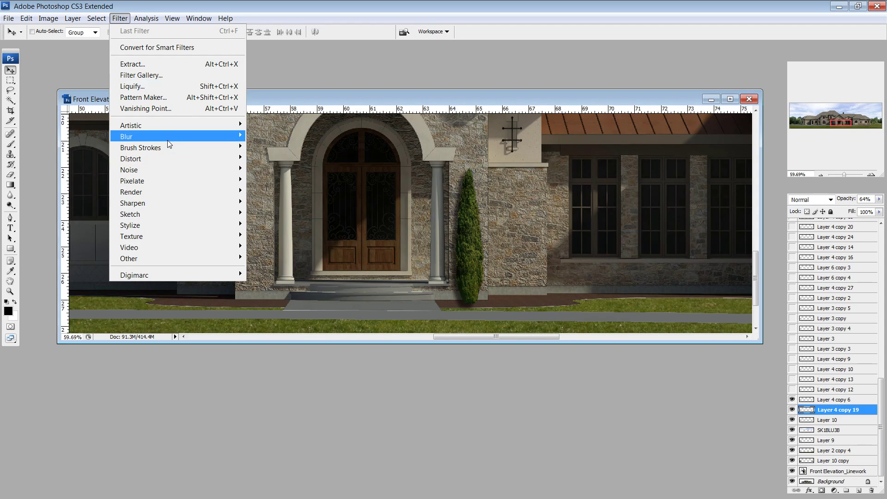
click(476, 190)
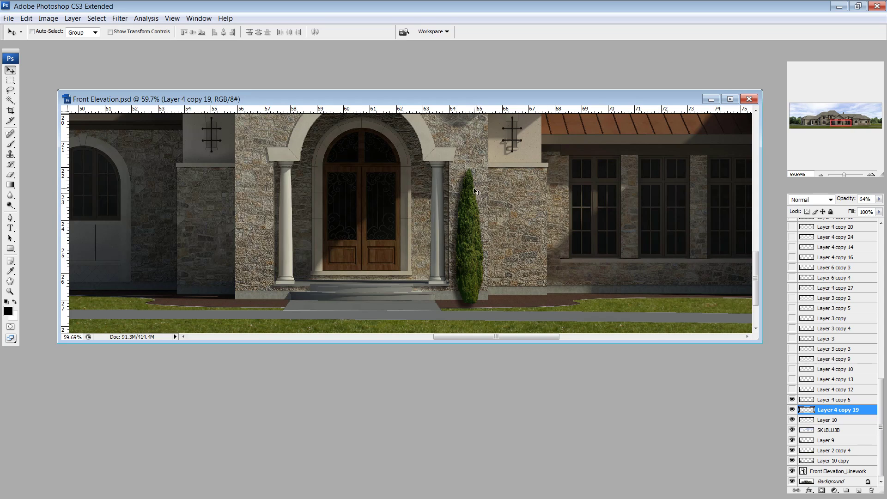
click(792, 390)
scroll(381, 254, down, 5)
scroll(346, 242, down, 2)
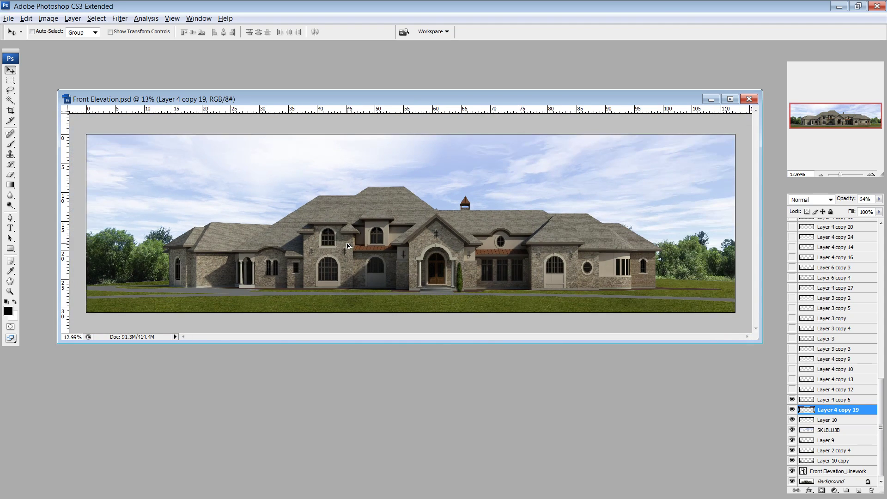
click(793, 390)
- Show the cypress trees (Layer 4 copies 13, 10, 9) and the red trees on Layer 3 and its copies
click(793, 380)
click(792, 370)
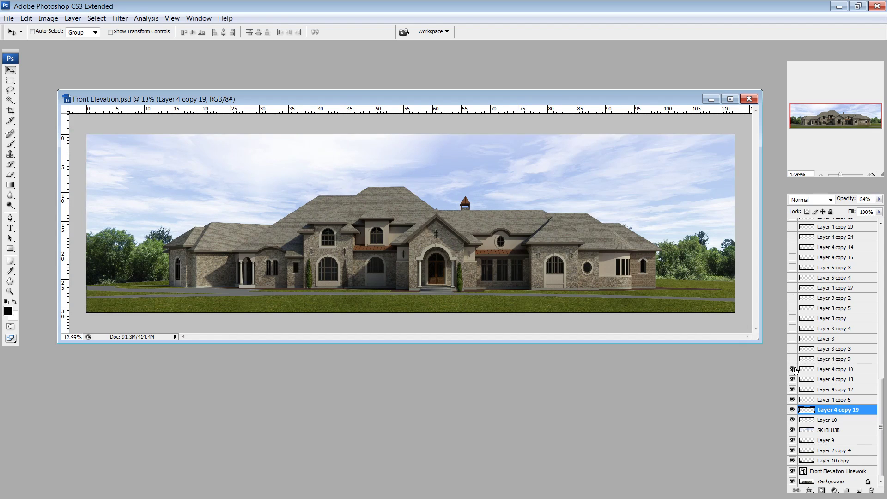
click(792, 359)
click(792, 349)
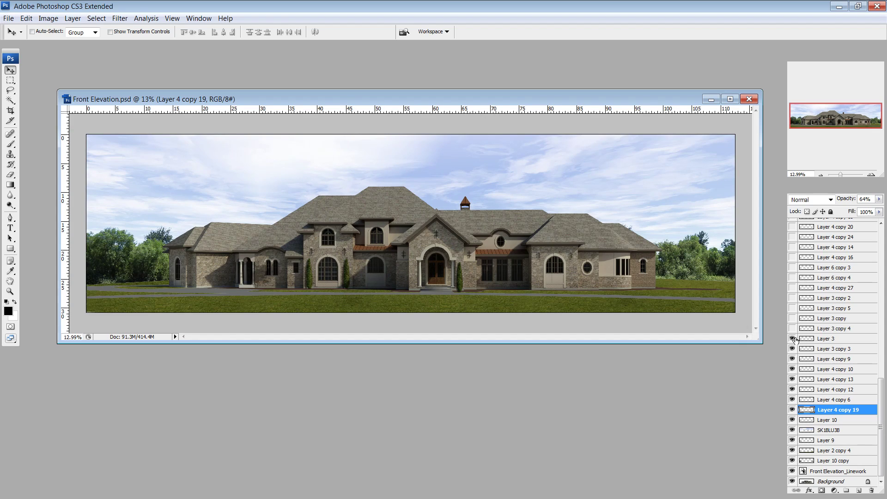
click(793, 338)
click(793, 328)
click(793, 318)
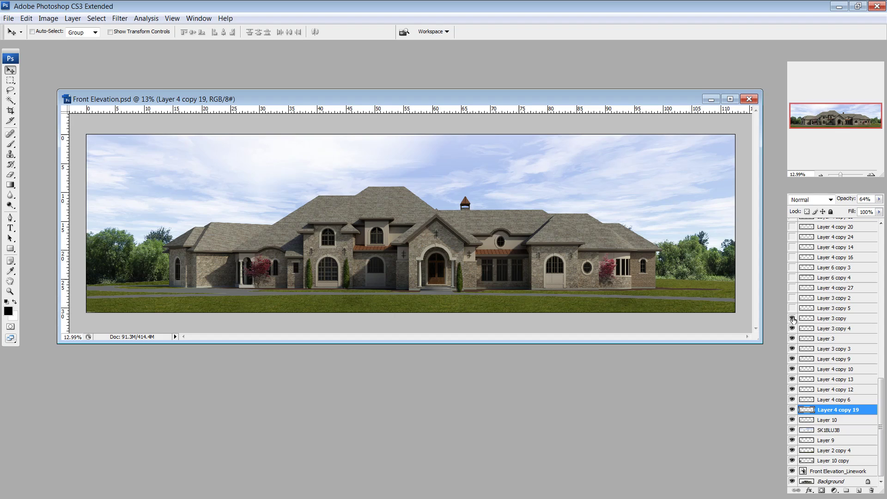
click(793, 308)
click(793, 299)
- Show the shrubs on Layer 4 copies 27, 16, 14, 24, 20 and Layer 6 copies 4 and 3
click(792, 288)
click(793, 278)
click(792, 267)
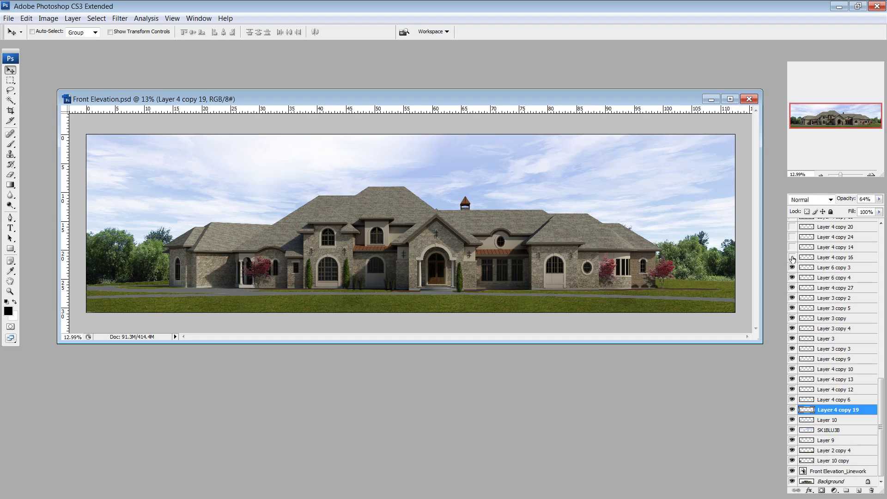
click(792, 257)
click(793, 248)
click(793, 237)
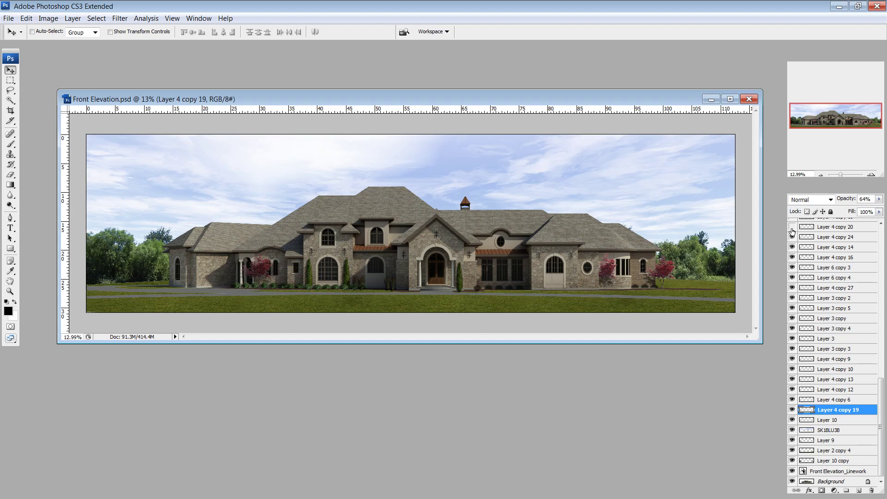
click(792, 227)
- Reveal the red- and yellow-flowered shrubs by the entry, Layer 4 copy 17, Layer 5 copy 20 and Layer 11 copy
scroll(793, 229, up, 5)
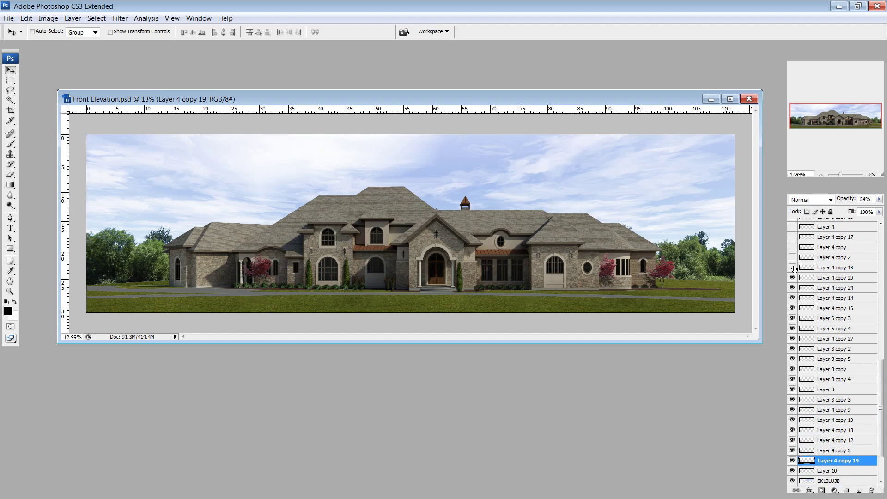
click(793, 268)
click(793, 257)
click(792, 238)
scroll(793, 238, up, 5)
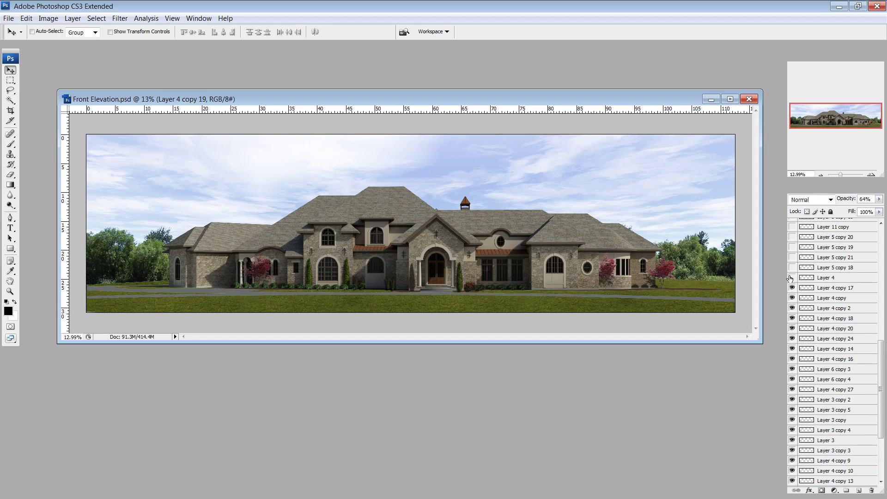
click(792, 278)
click(793, 268)
click(792, 257)
click(792, 237)
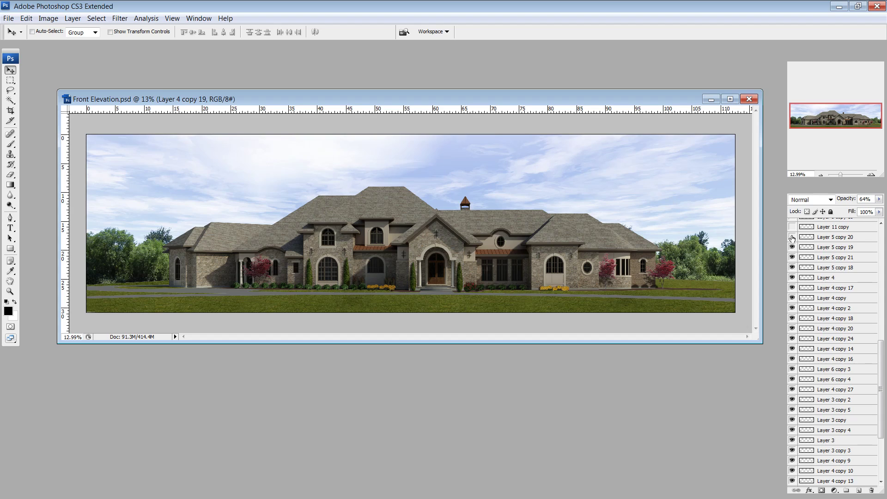
click(793, 227)
- Show Layer 5 copy 10, Layer 4 copies 21 and 22, and the front-bed shrubs near the right wing
scroll(794, 229, up, 5)
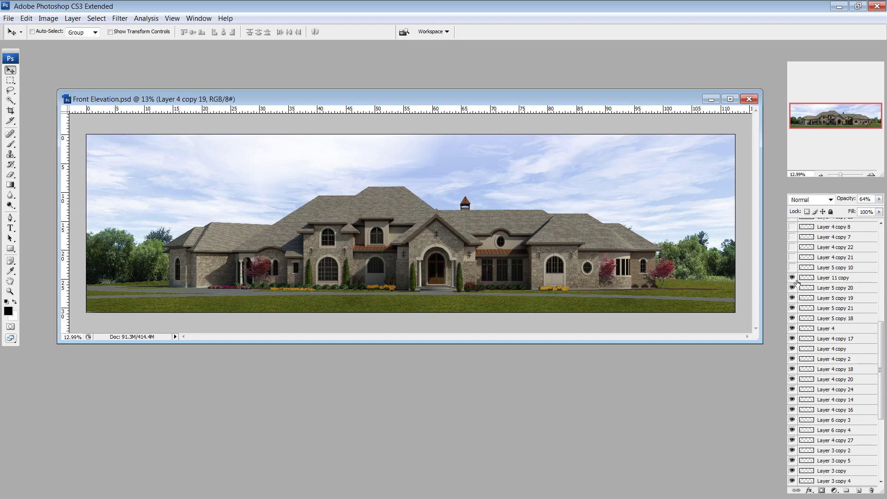
click(793, 268)
click(793, 257)
scroll(793, 260, up, 2)
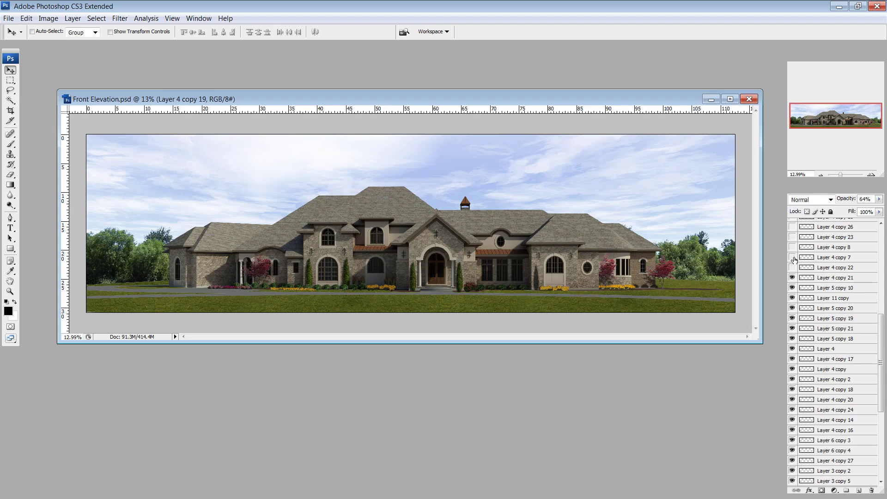
click(793, 268)
scroll(795, 249, up, 2)
click(793, 258)
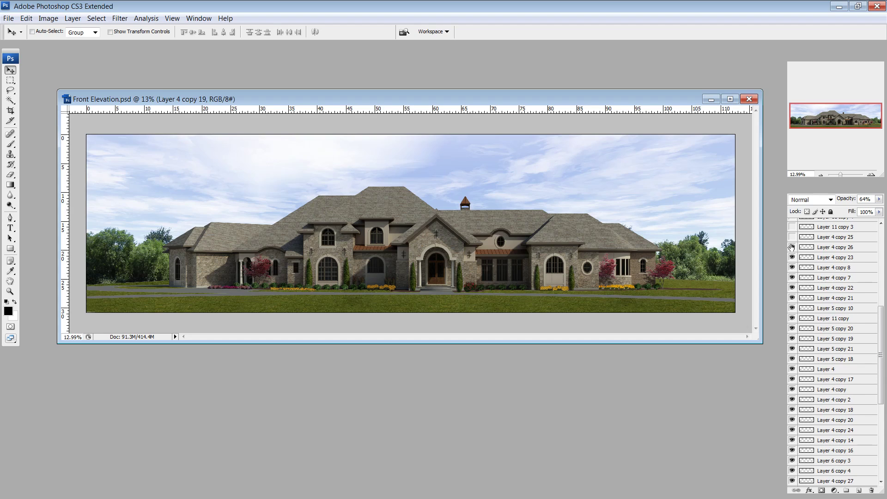
click(792, 247)
click(793, 237)
- Reveal the pink flowers in the right bed and the remaining flower layers, including Layer 11 copy 18
scroll(793, 239, up, 4)
click(792, 268)
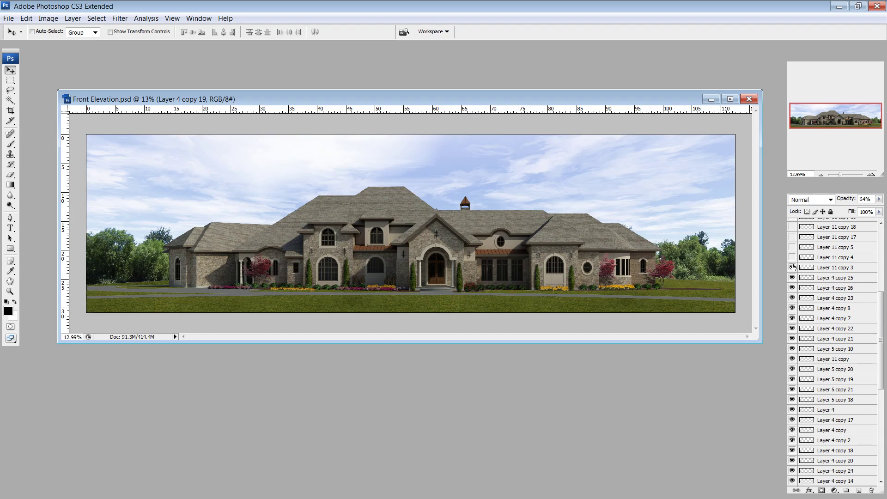
click(793, 257)
click(793, 247)
click(793, 238)
scroll(792, 231, up, 4)
click(792, 267)
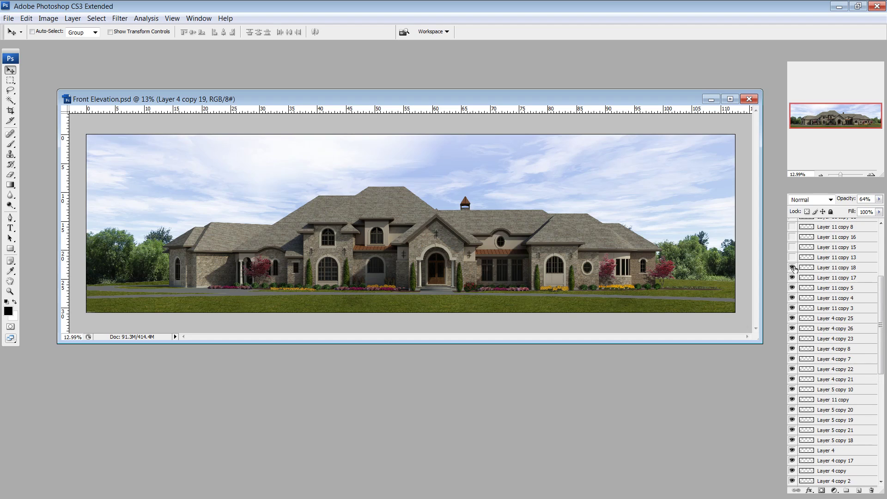
click(793, 257)
click(793, 247)
click(792, 237)
scroll(800, 240, up, 5)
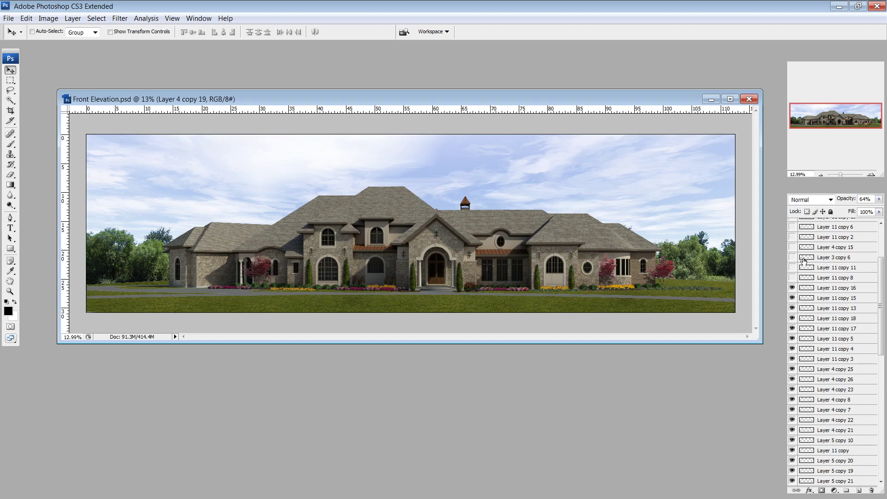
- Turn on the remaining Layer 11 copies in one sweep and zoom in on the entrance
drag(792, 278, 792, 214)
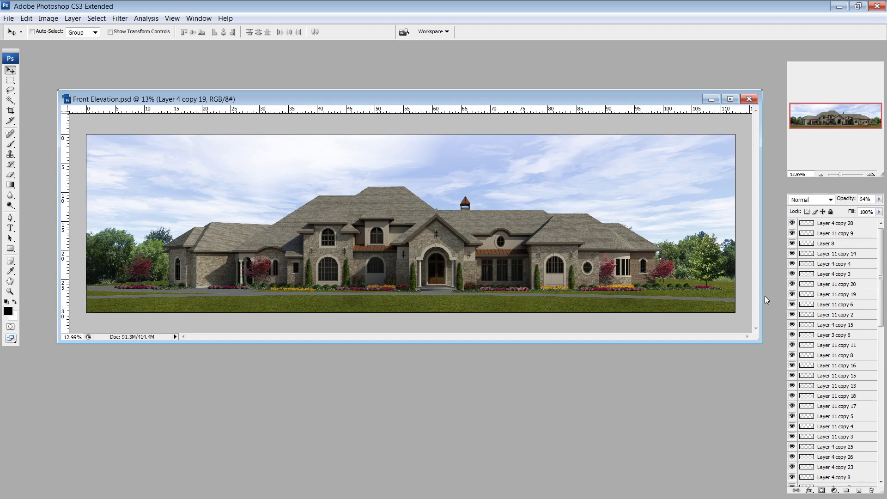
drag(840, 175, 843, 175)
drag(220, 312, 264, 312)
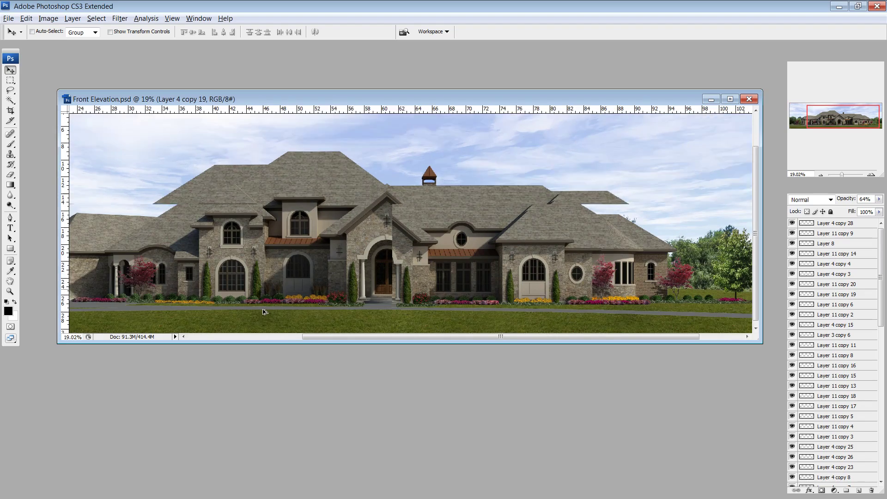
- Zoom and pan across the house front to inspect the shrubs and yellow, white, pink and red flower beds
scroll(265, 313, up, 1)
scroll(296, 315, up, 2)
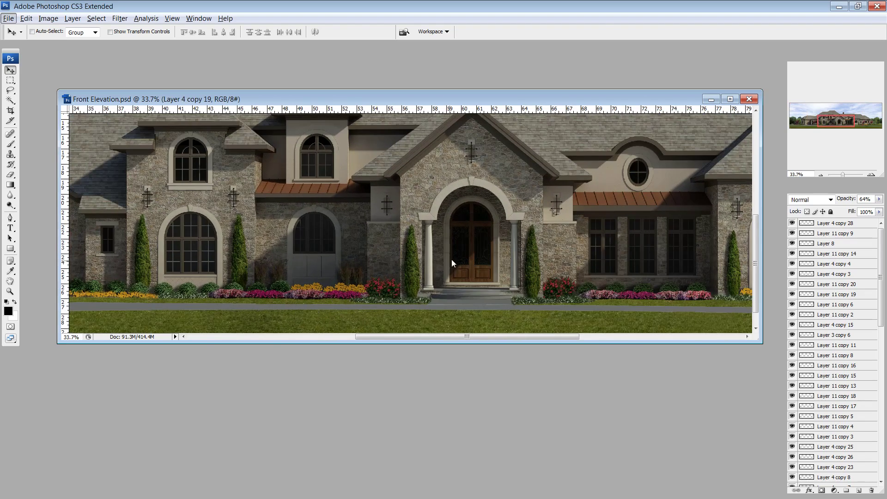
scroll(452, 263, down, 3)
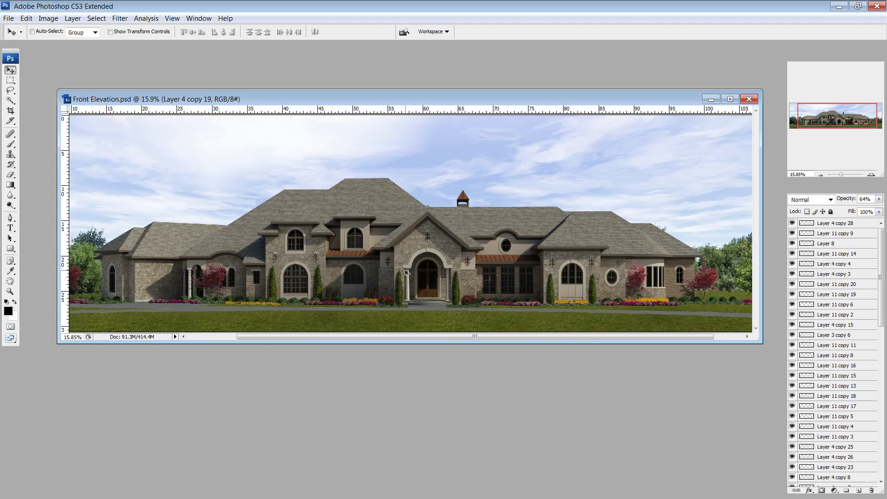
scroll(337, 305, up, 4)
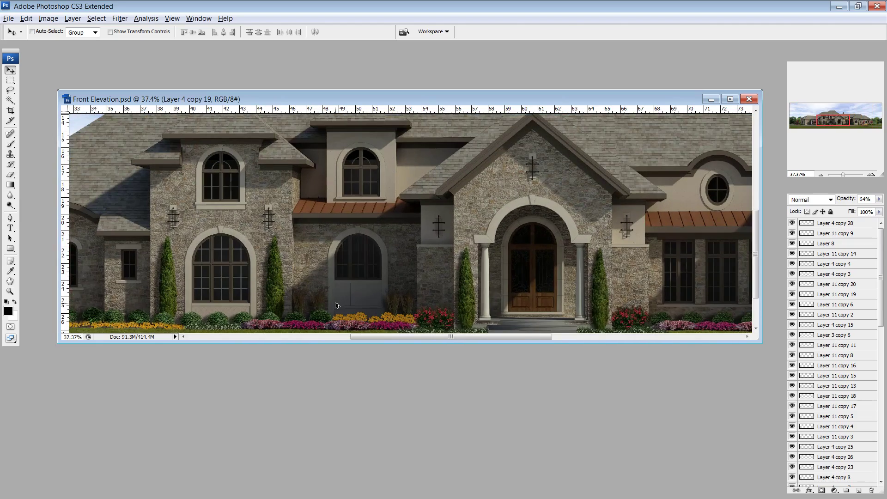
scroll(337, 305, up, 1)
drag(417, 337, 374, 337)
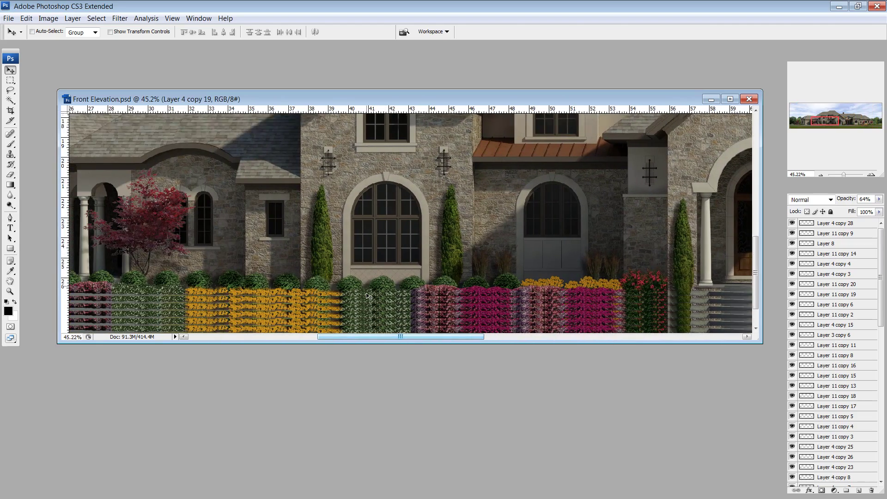
scroll(368, 296, down, 2)
scroll(328, 296, up, 2)
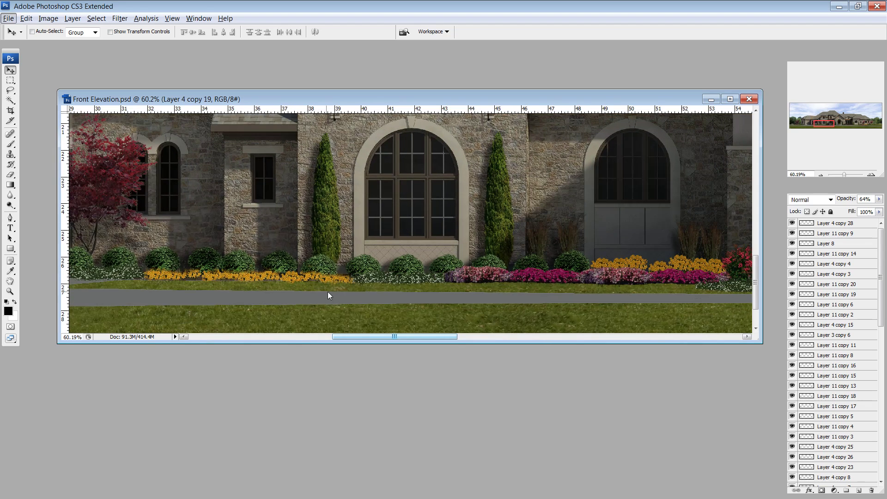
scroll(328, 296, up, 4)
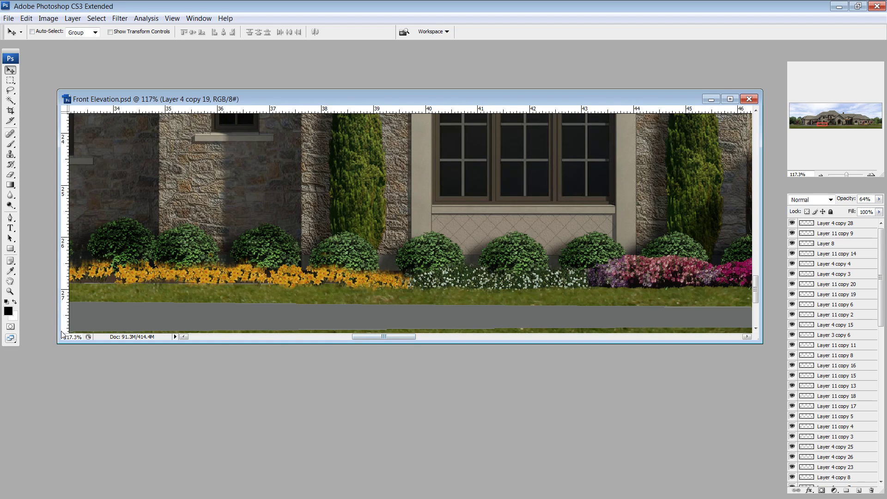
scroll(330, 276, down, 1)
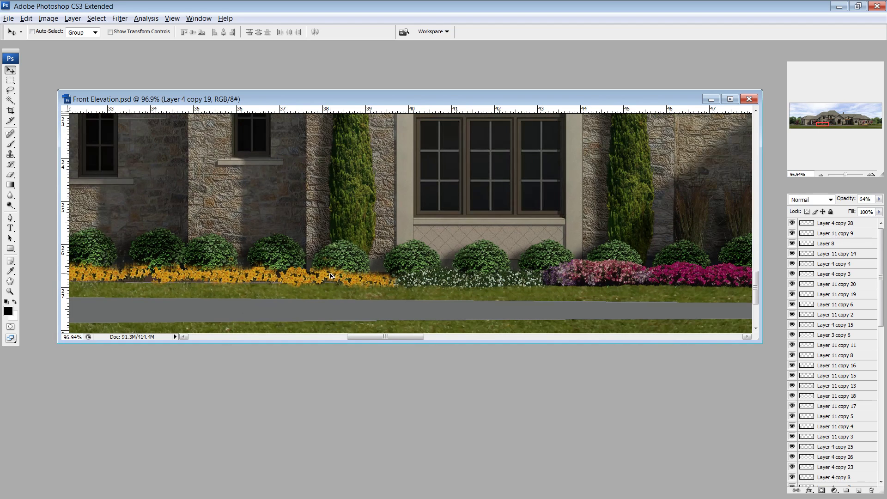
scroll(146, 317, up, 1)
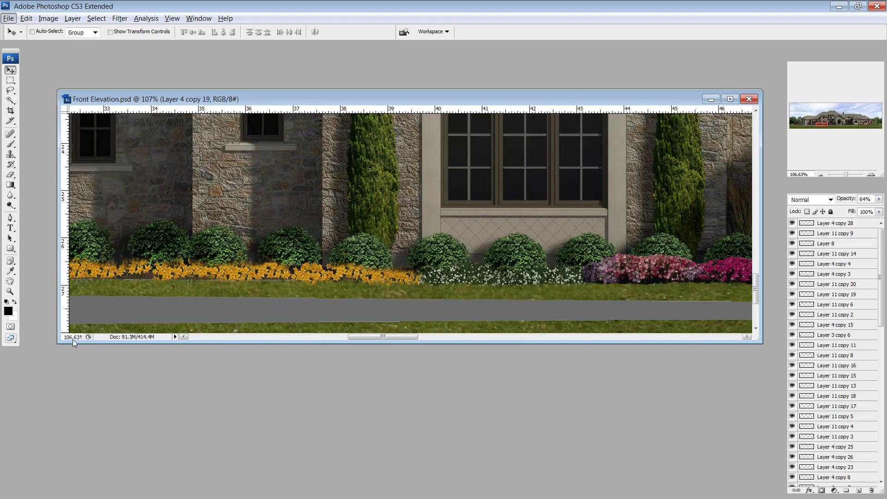
scroll(248, 260, down, 8)
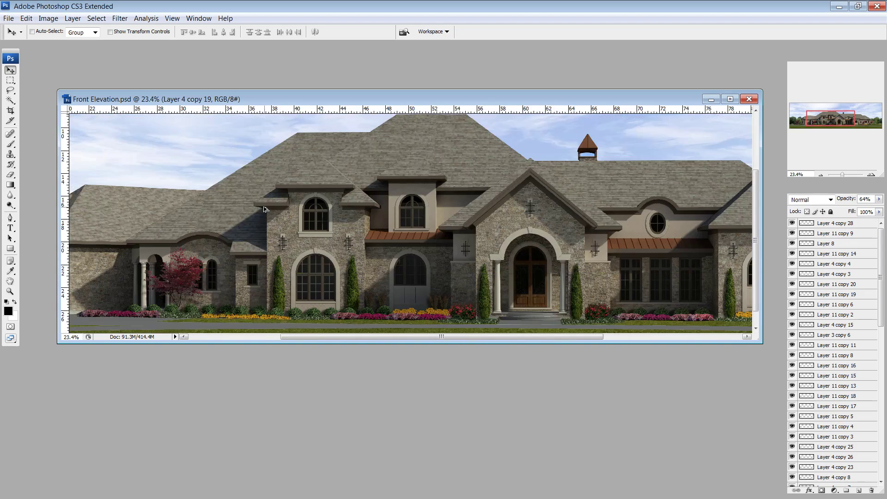
scroll(264, 210, down, 3)
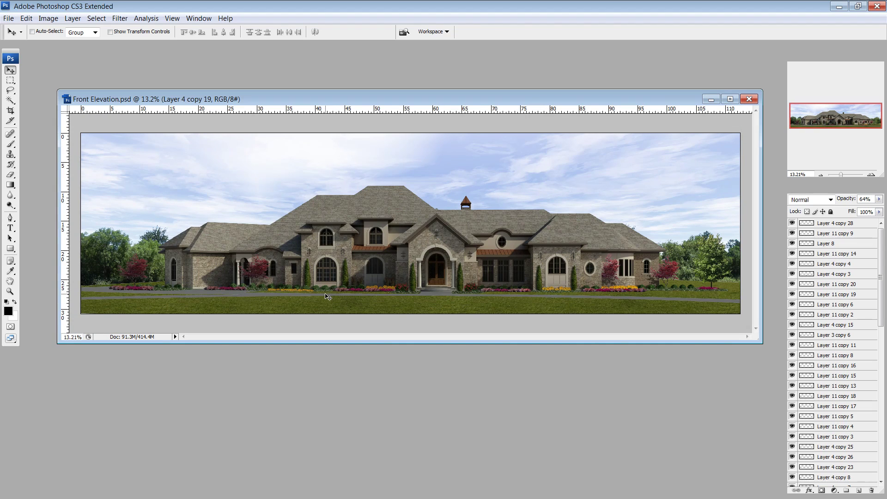
scroll(294, 309, up, 1)
scroll(291, 312, up, 3)
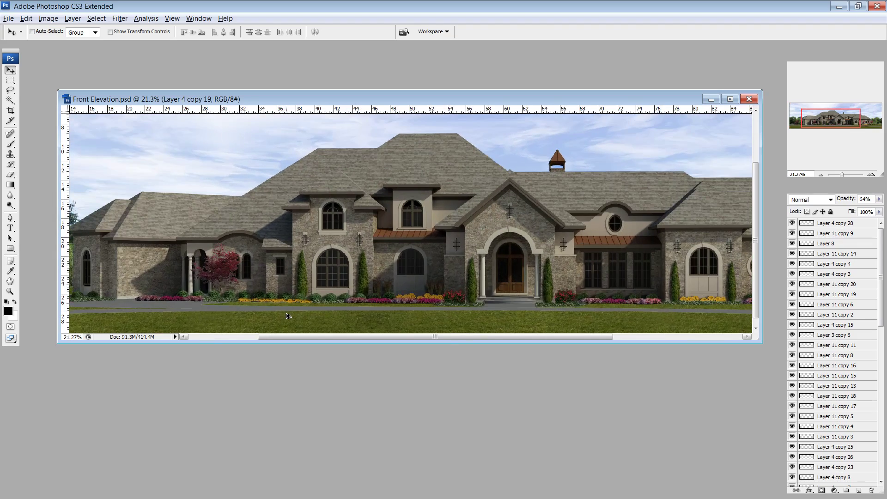
scroll(287, 307, down, 4)
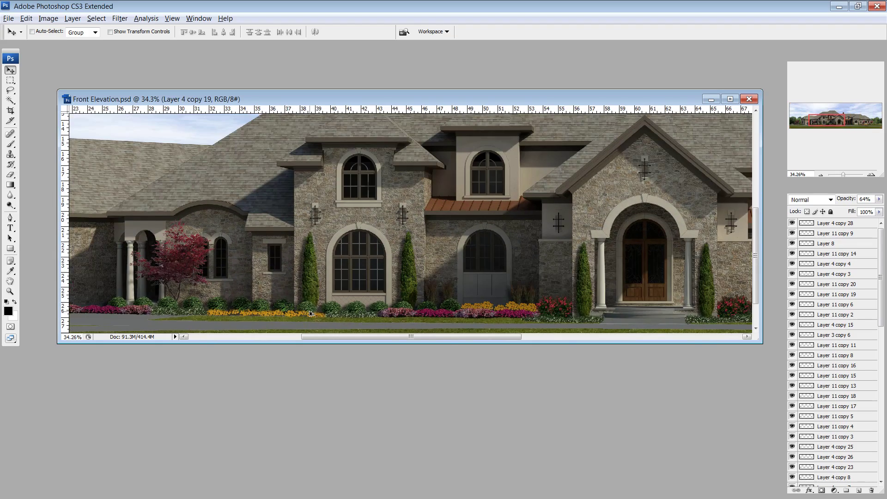
scroll(302, 288, down, 1)
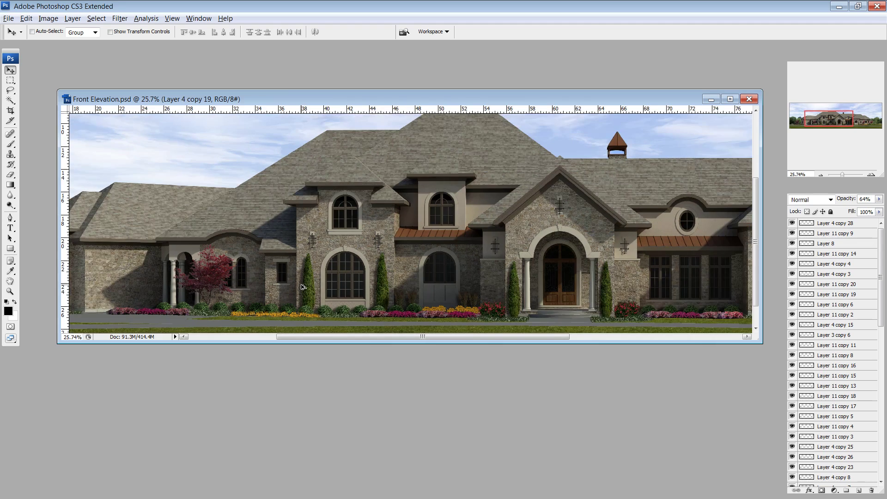
scroll(303, 287, up, 1)
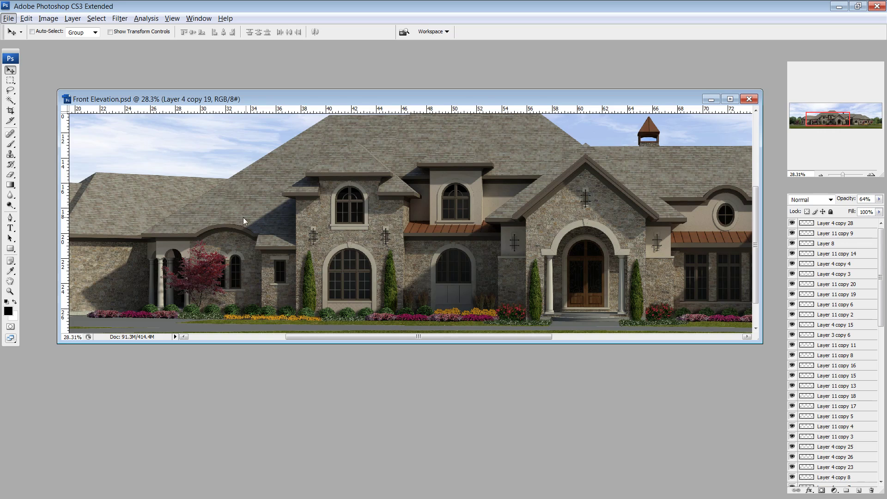
scroll(244, 218, down, 3)
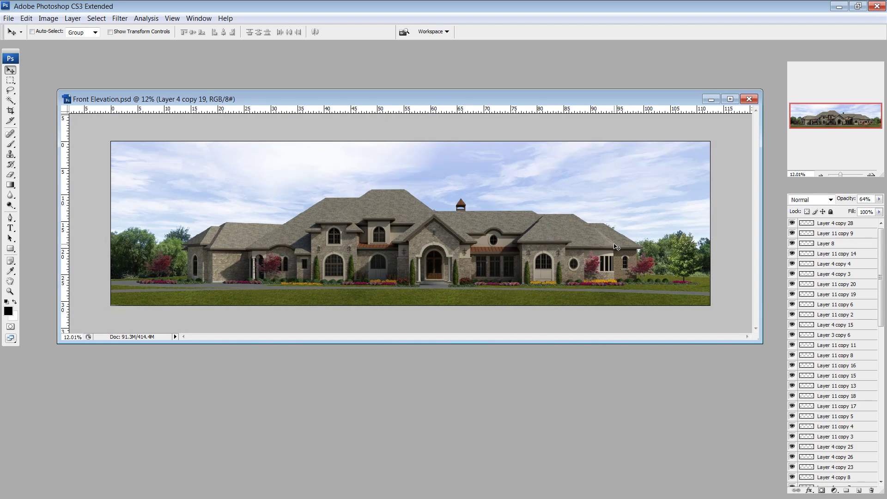
scroll(658, 252, up, 1)
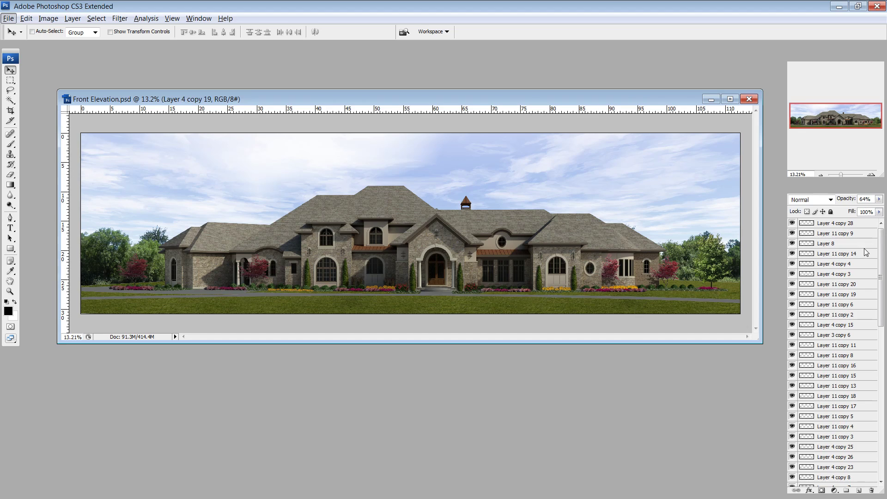
click(880, 240)
drag(792, 223, 795, 472)
click(792, 481)
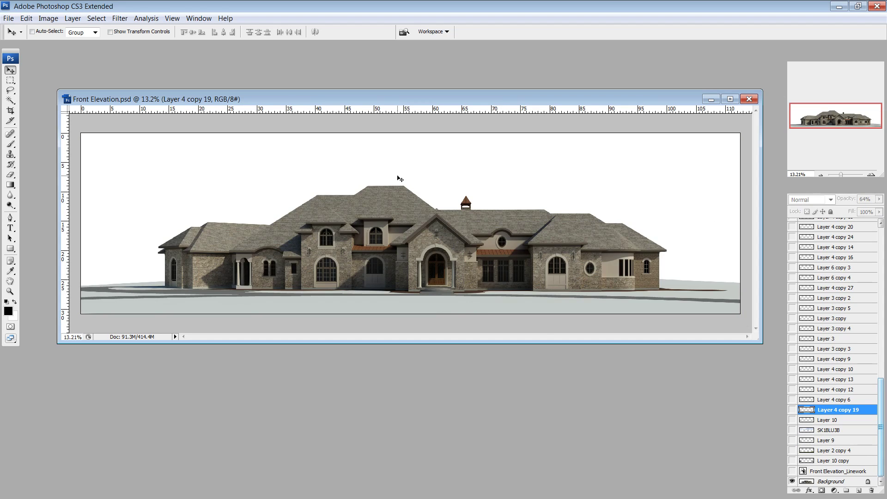
click(792, 471)
drag(792, 463, 798, 258)
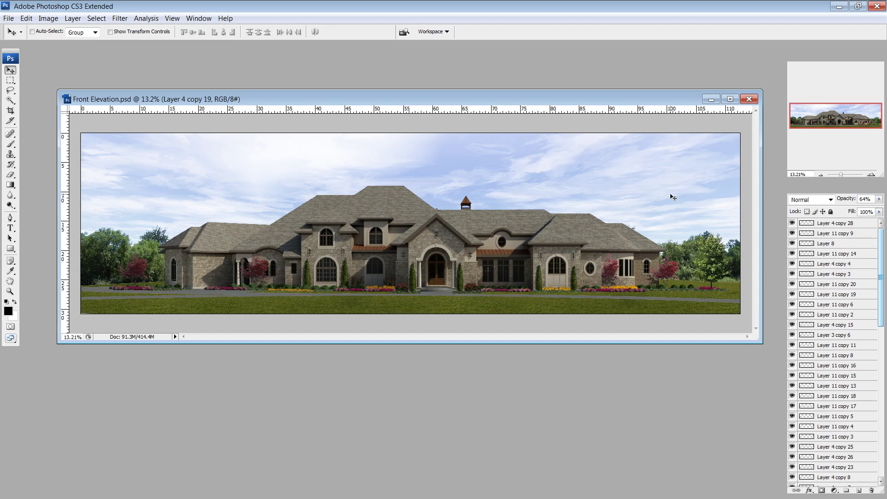